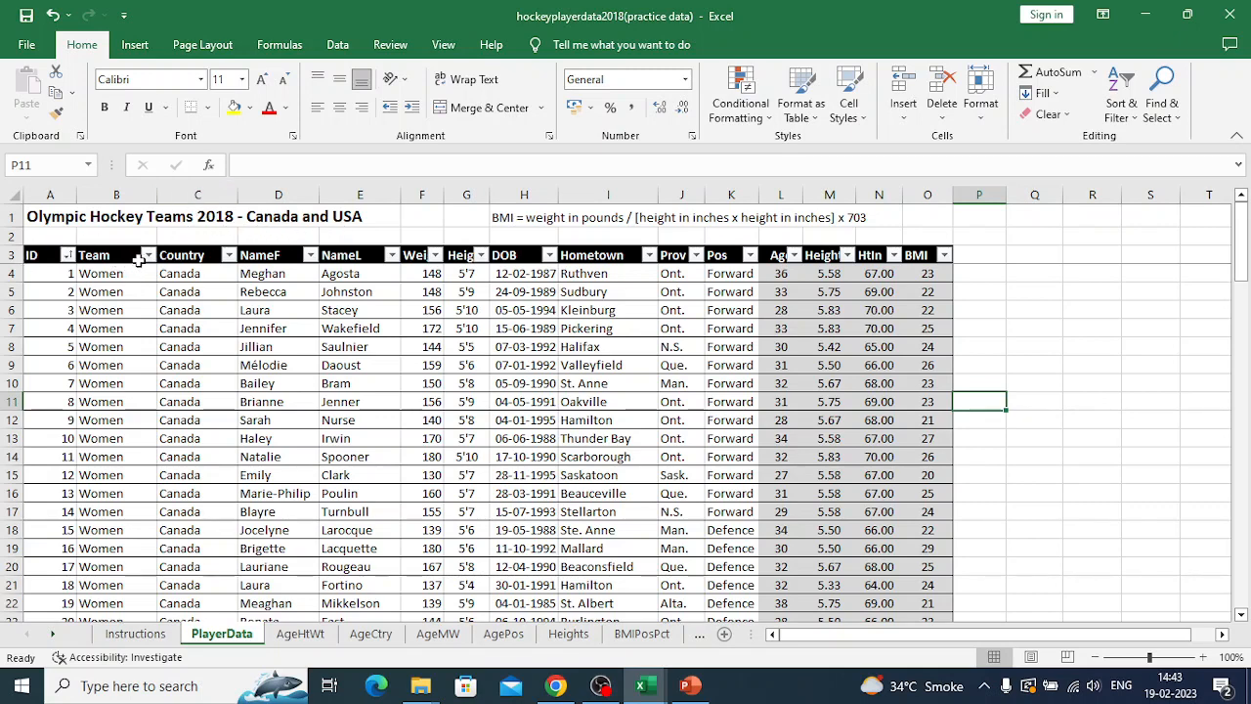
left_click(148, 255)
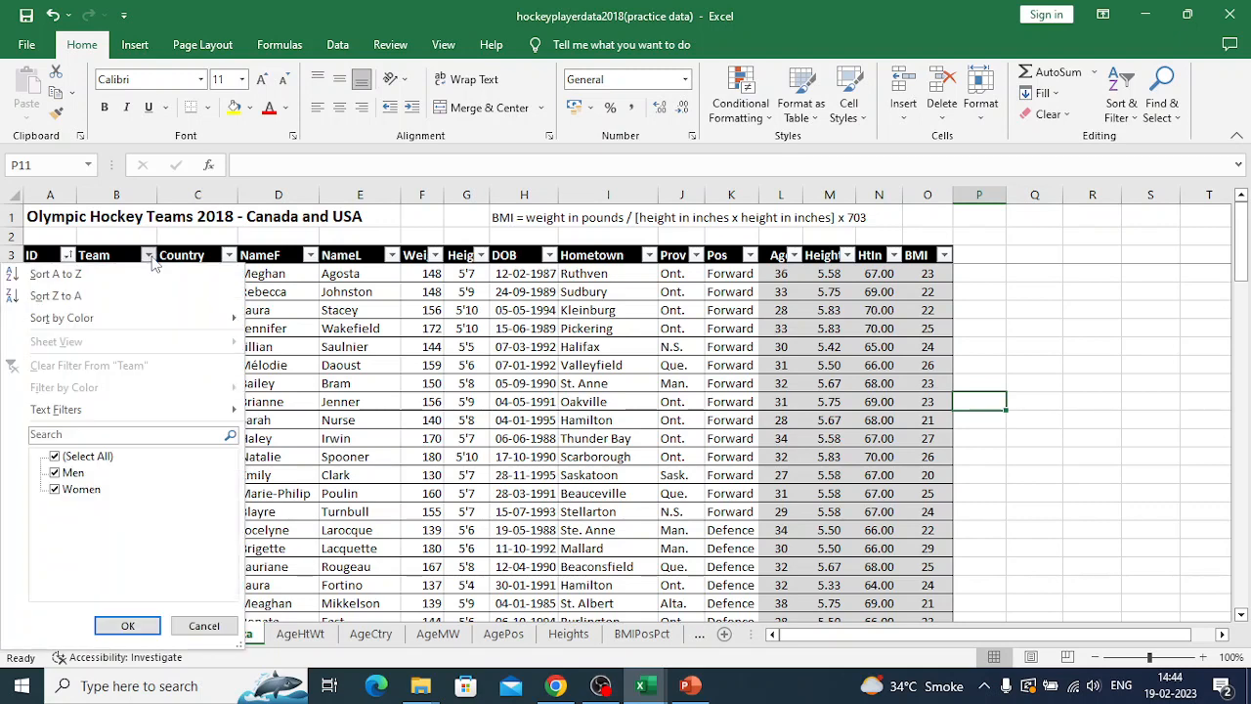
left_click(1136, 396)
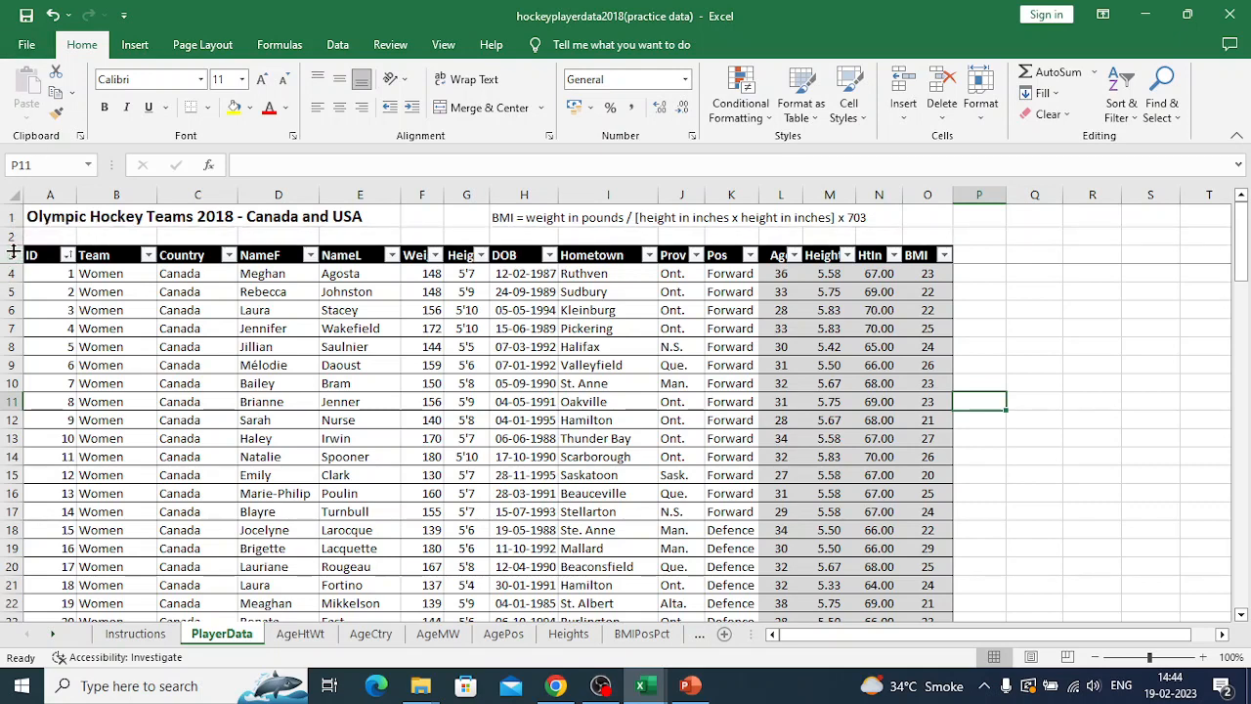
left_click(56, 259)
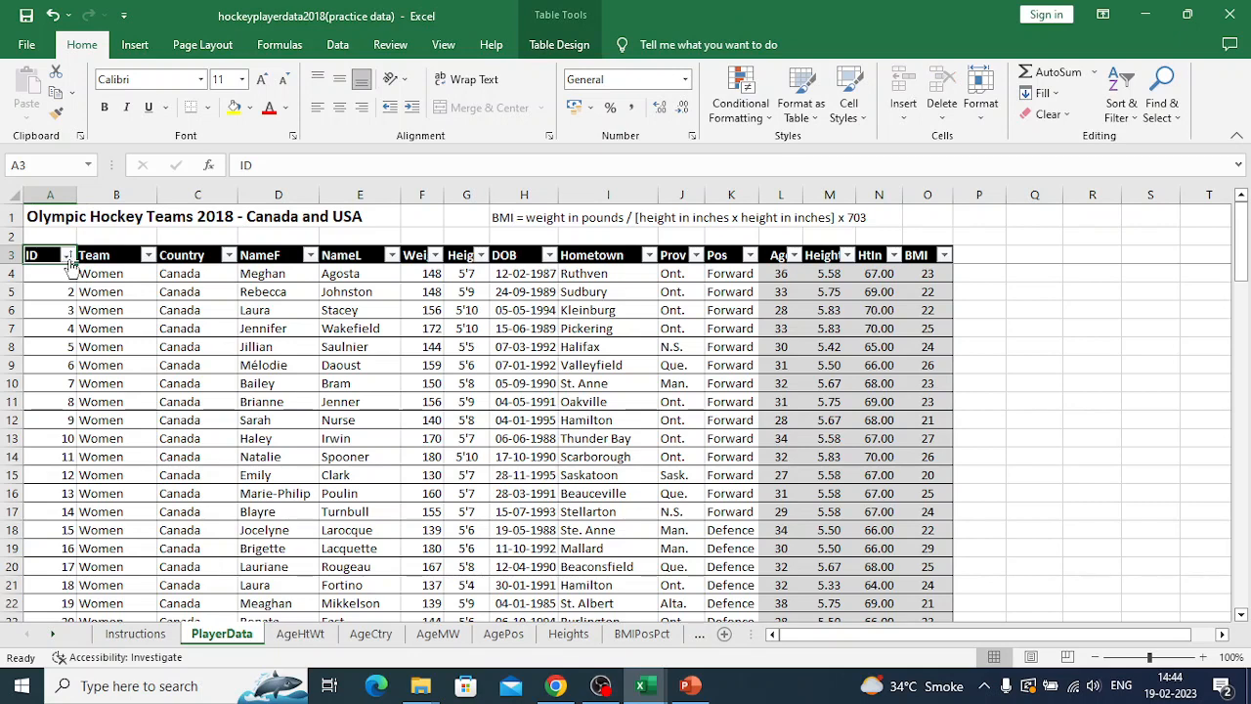
left_click(67, 256)
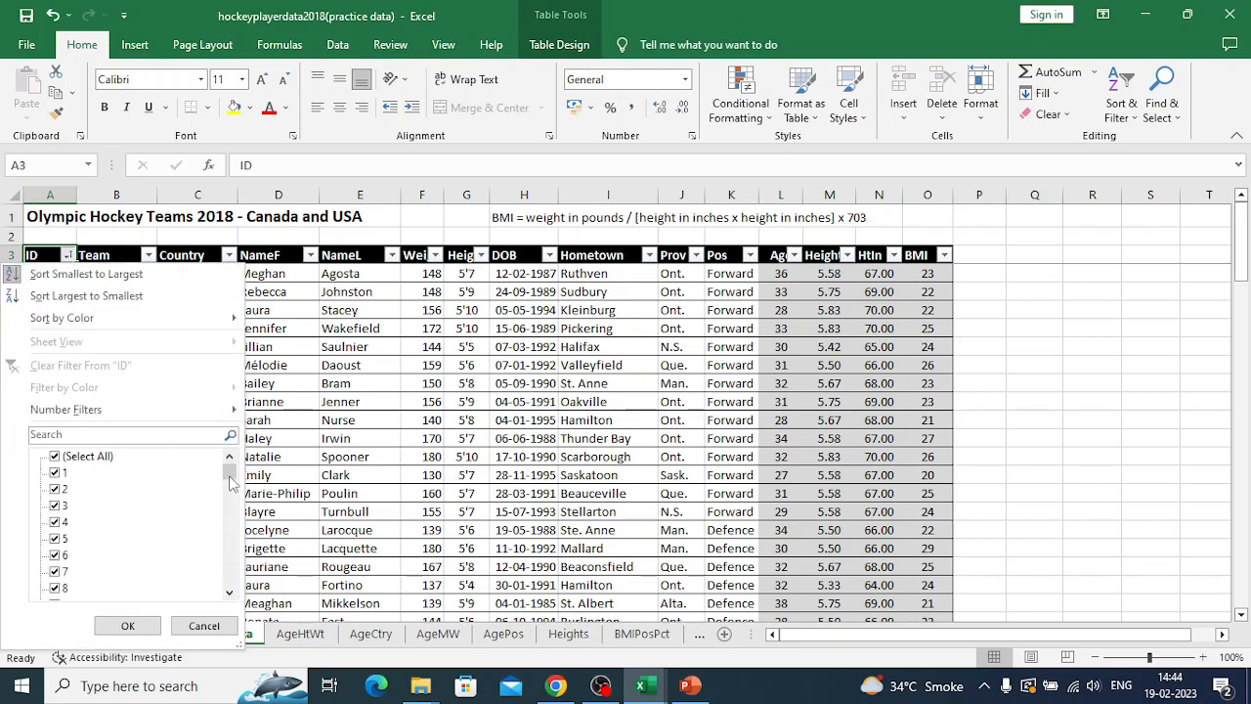
mouse_move(230, 476)
left_mouse_down()
mouse_move(239, 583)
mouse_move(226, 460)
left_mouse_up()
Filter the table's Team column to show only Men and look through the filtered rows
left_click(150, 262)
left_click(147, 256)
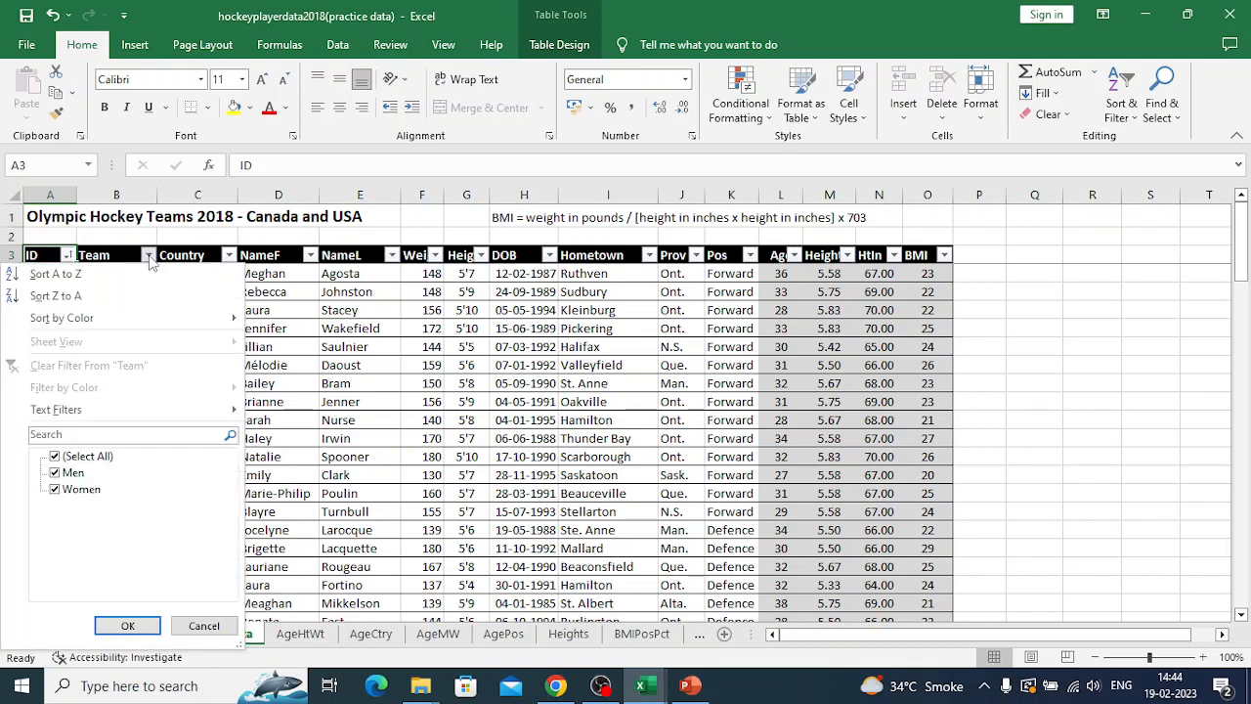
left_click(56, 492)
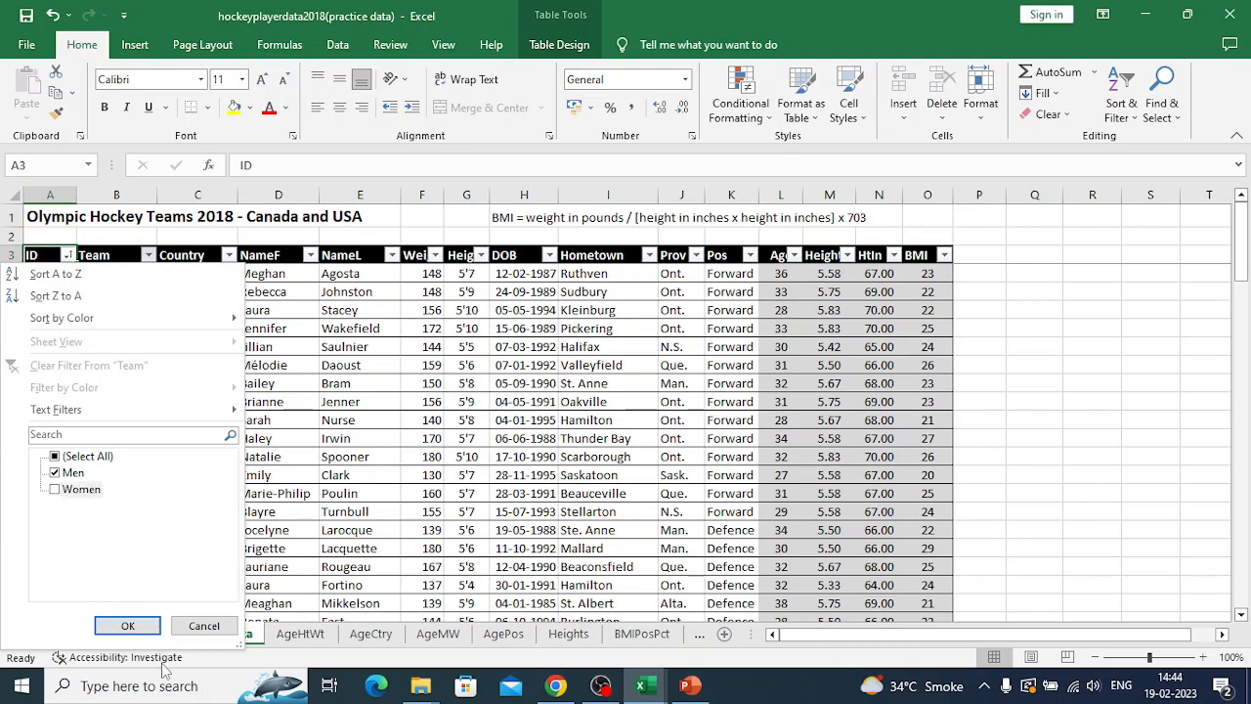
left_click(127, 625)
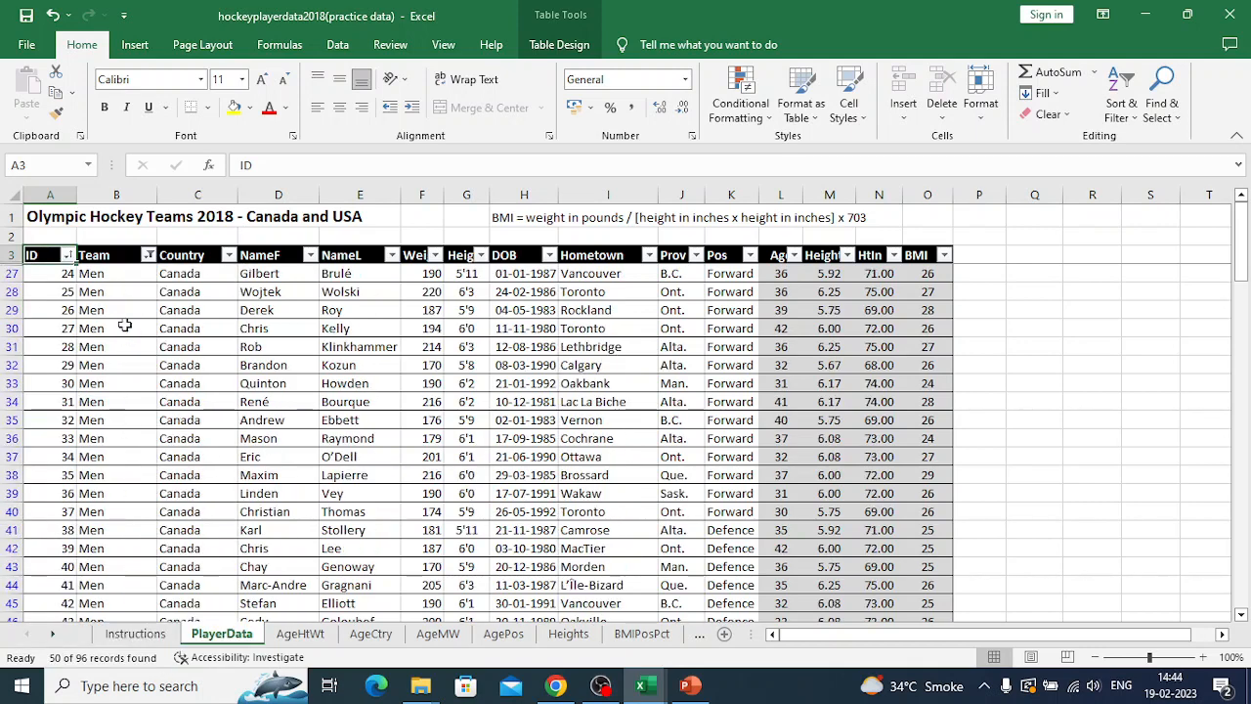
left_click_drag(1244, 285, 1244, 587)
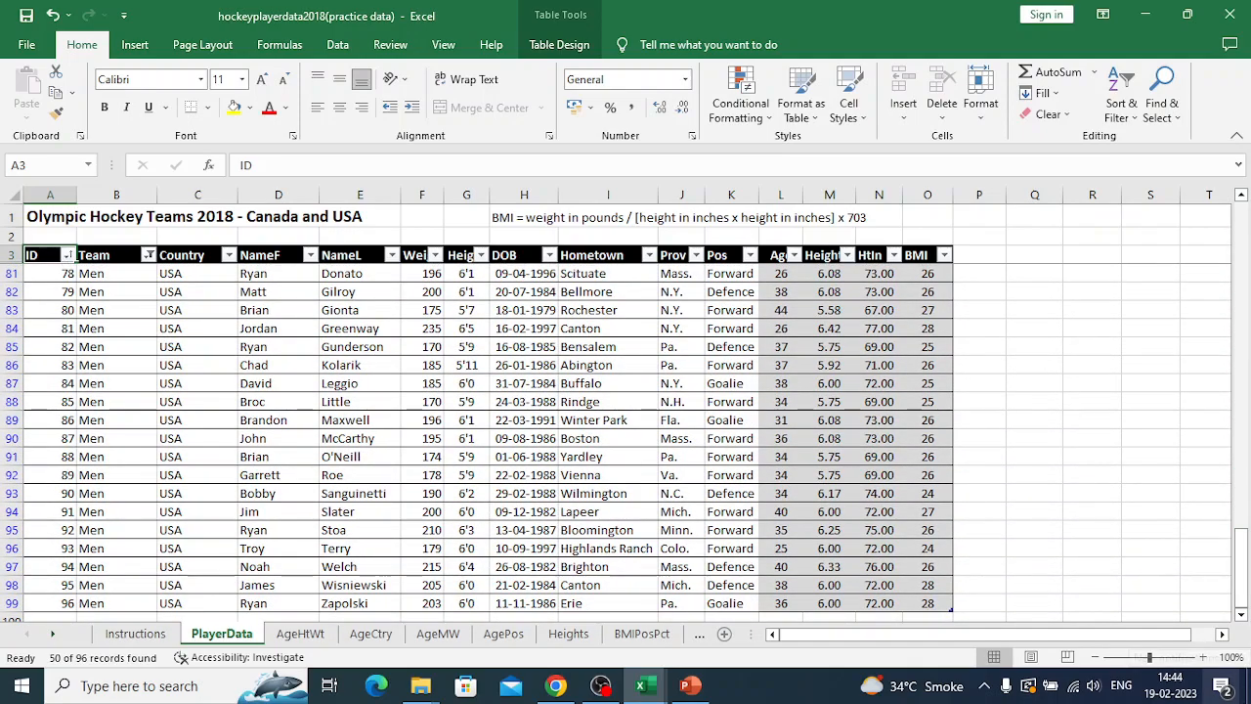
left_click(1240, 613)
left_click(1241, 615)
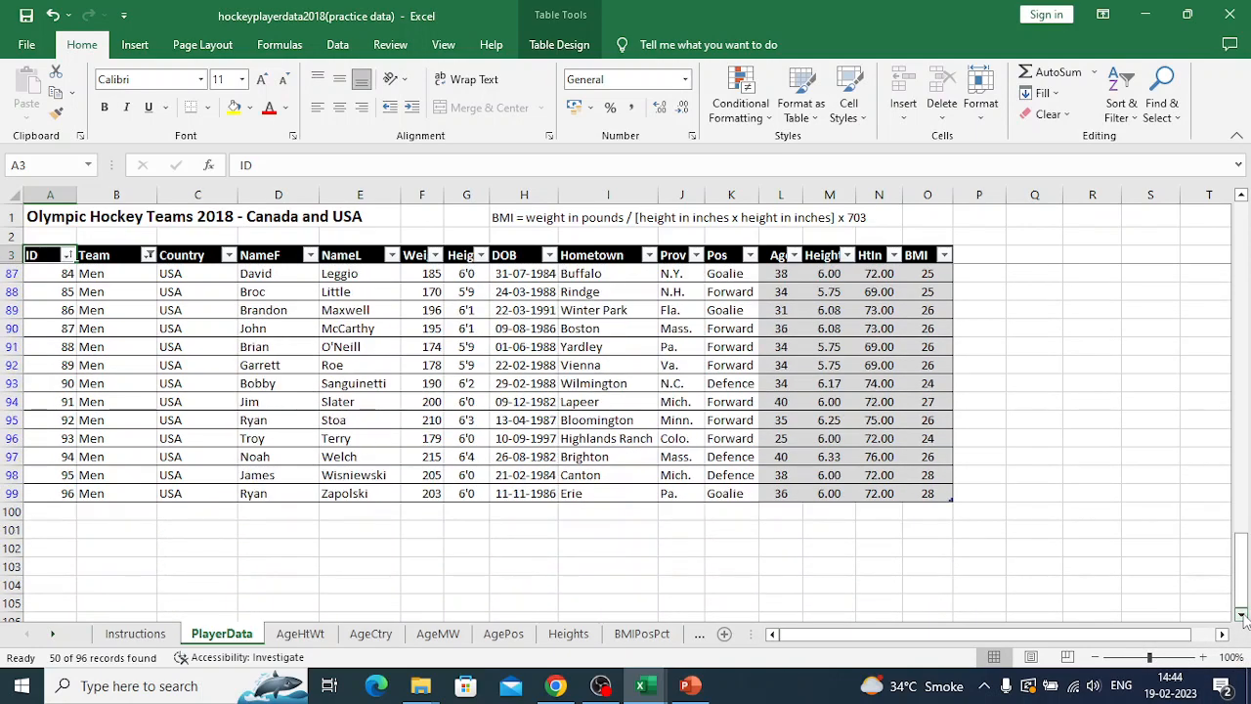
left_click_drag(1244, 569, 1236, 232)
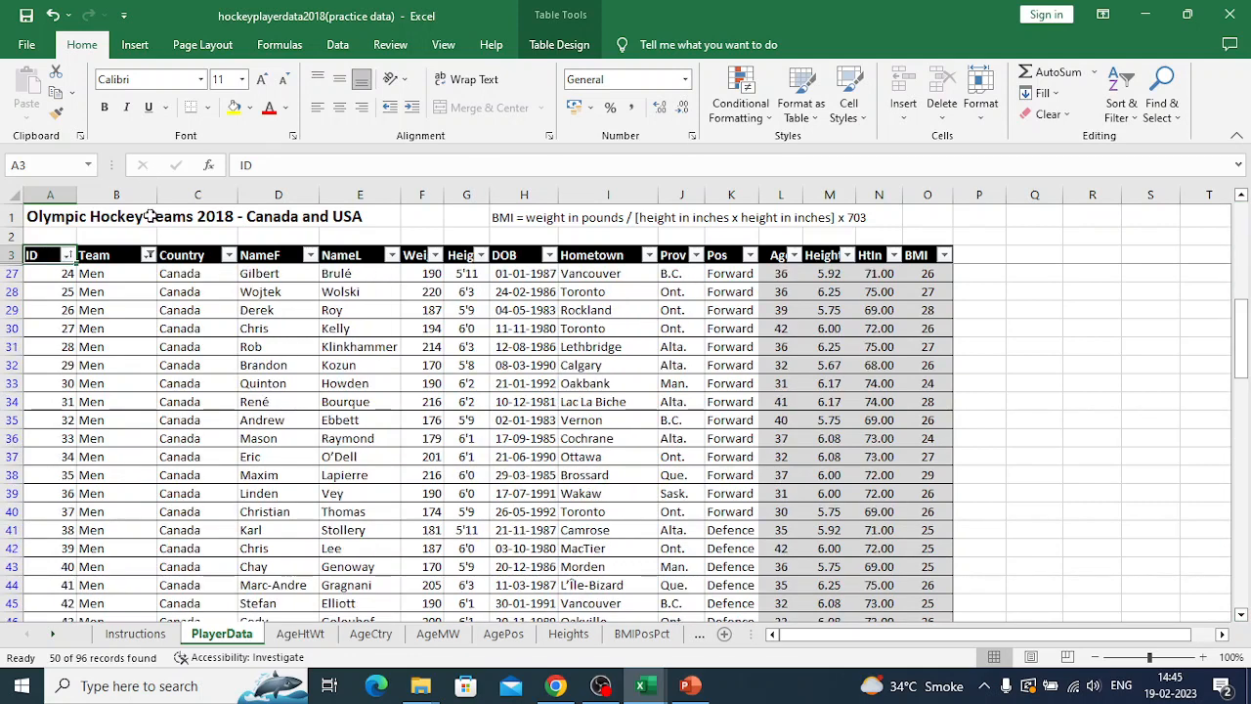
Change the Team column filter to show only Women
left_click(147, 255)
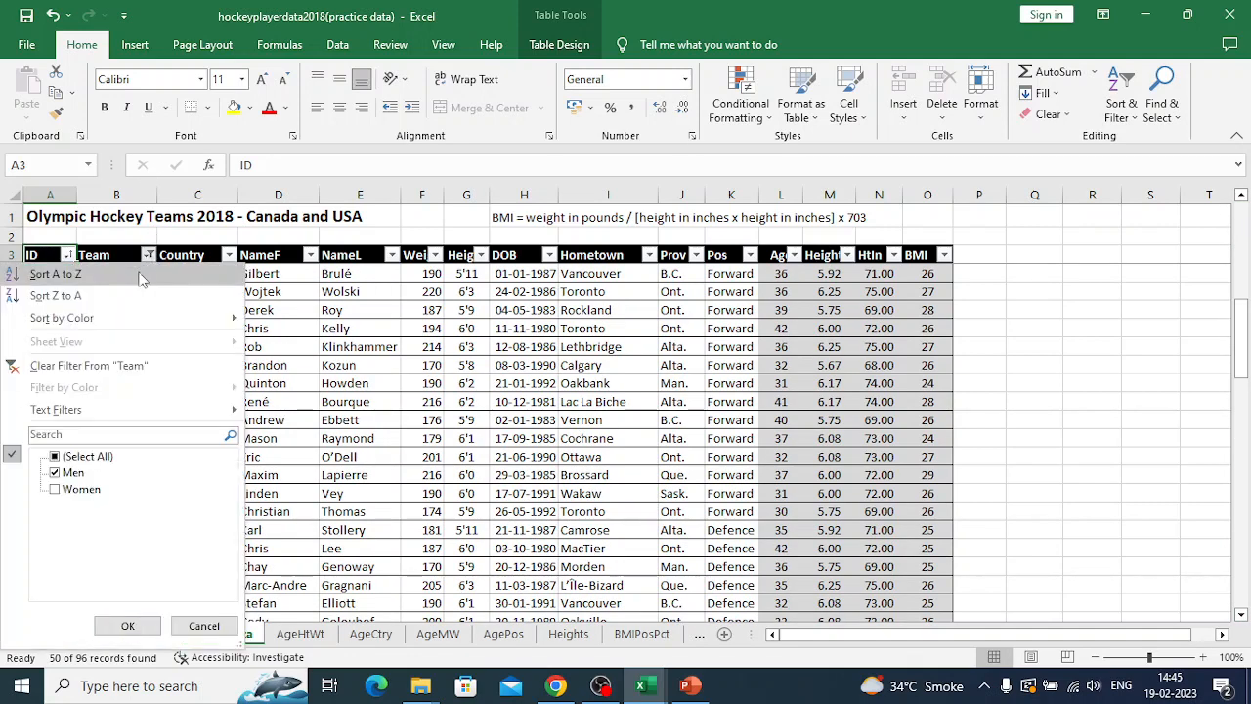
left_click(54, 493)
left_click(55, 475)
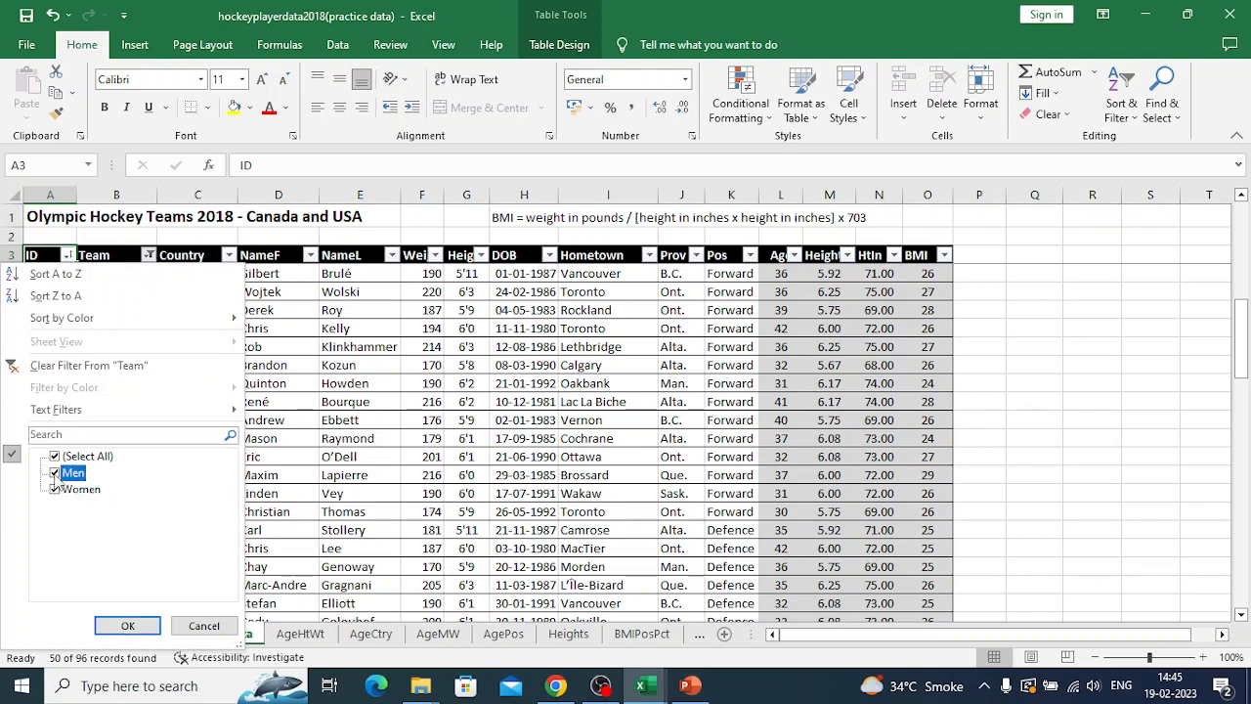
left_click(125, 626)
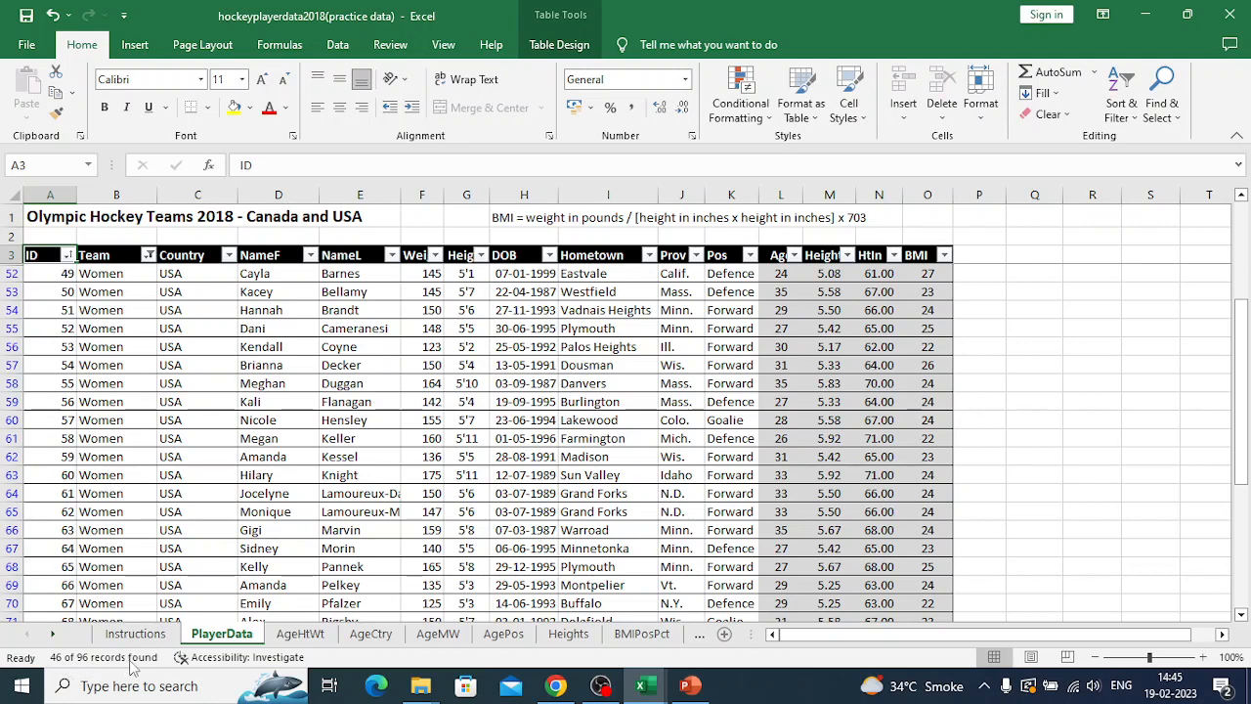
Reset the Team column filter to show all teams
left_click(147, 255)
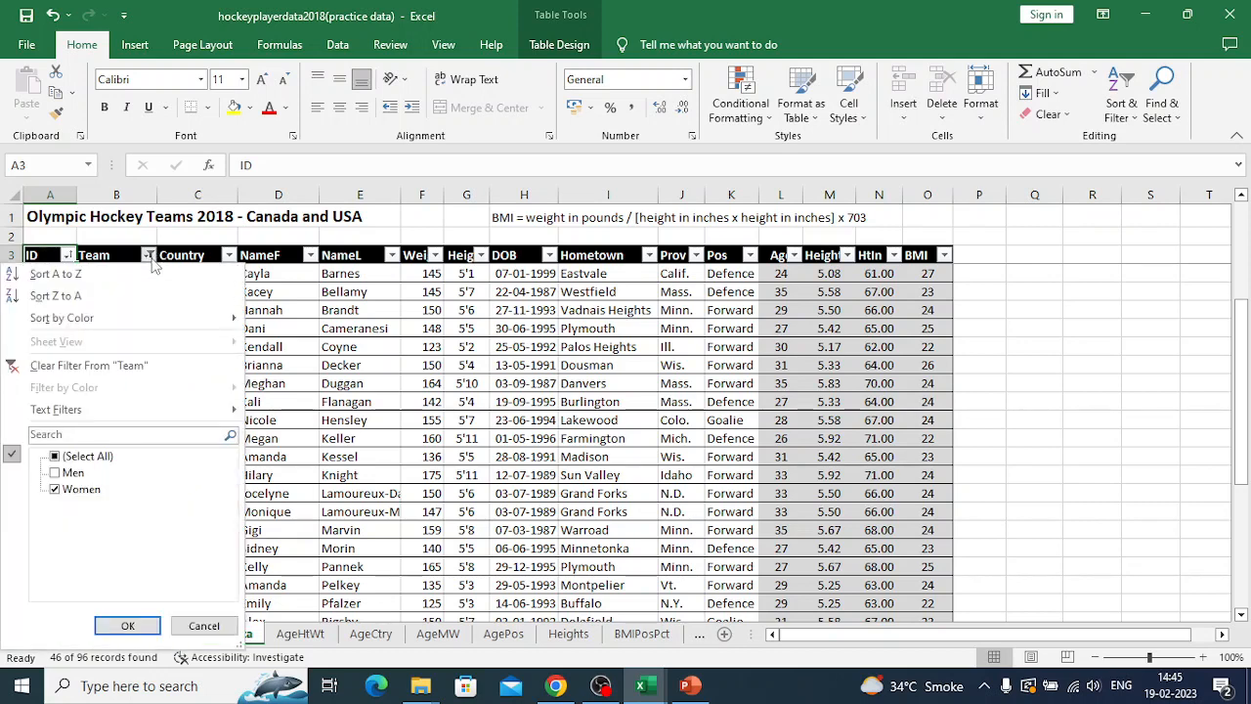
left_click(55, 455)
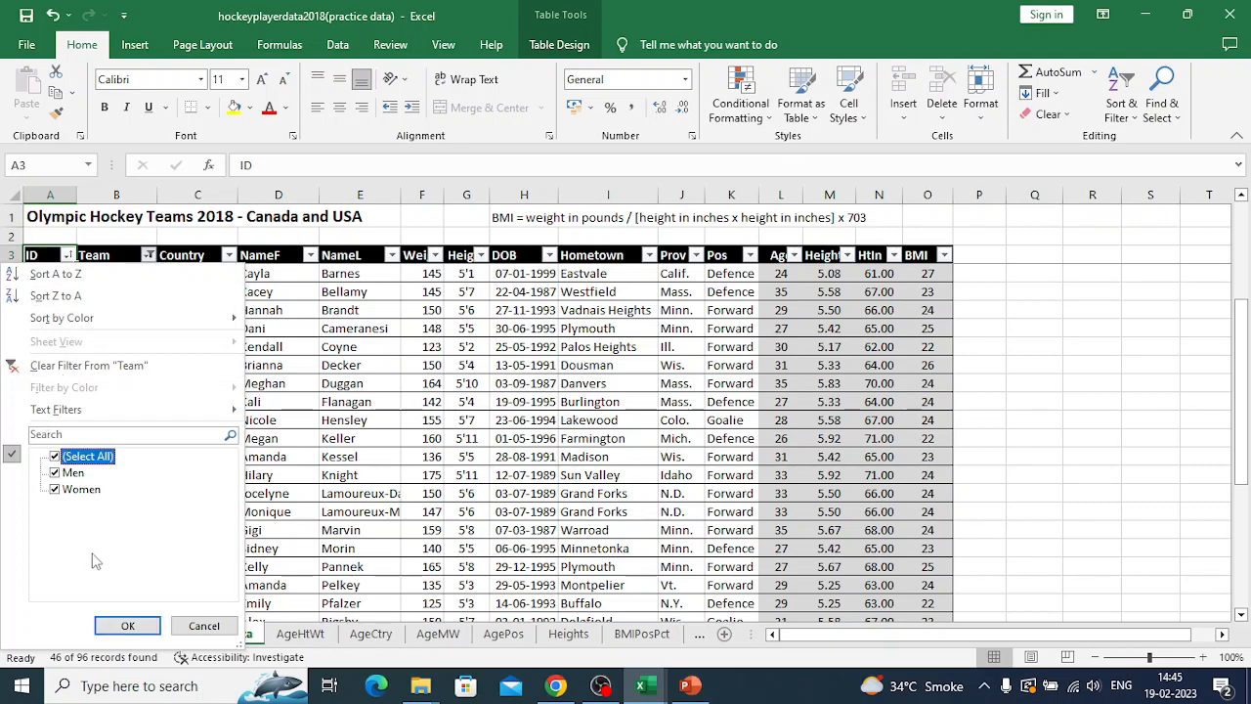
left_click(127, 626)
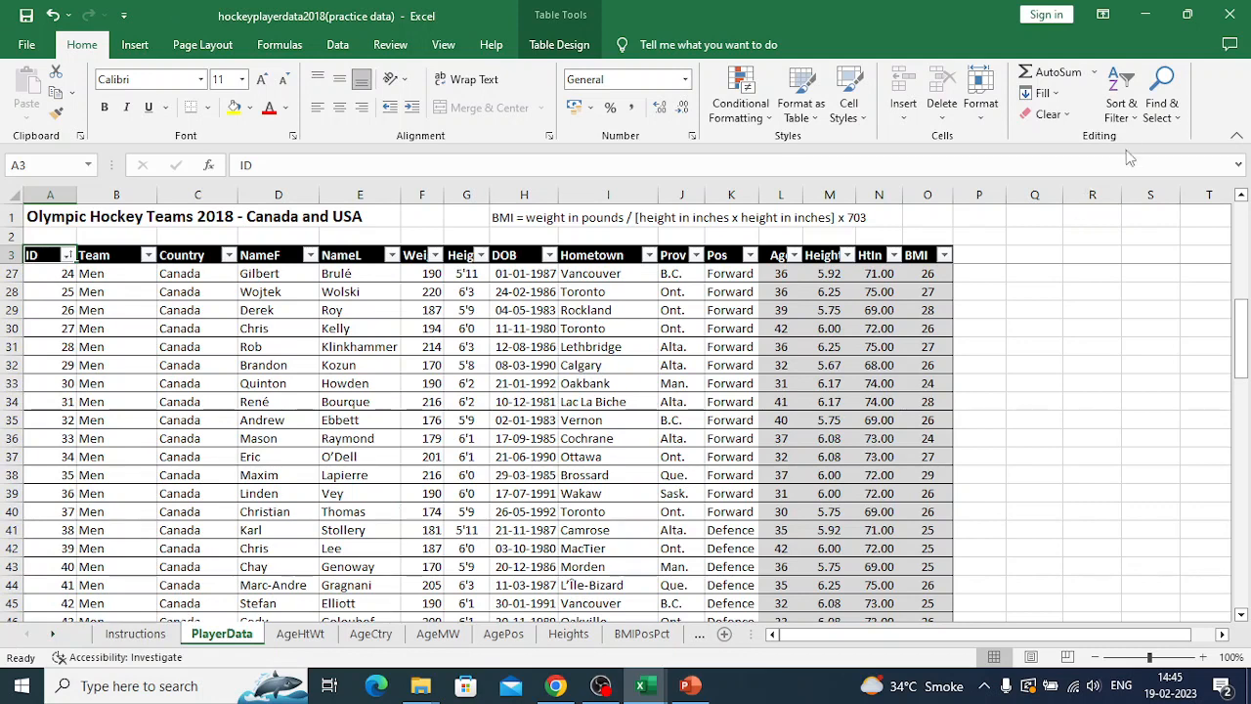
Clear the player table's sort and filter settings and turn off filtering for its headers
left_click(1132, 115)
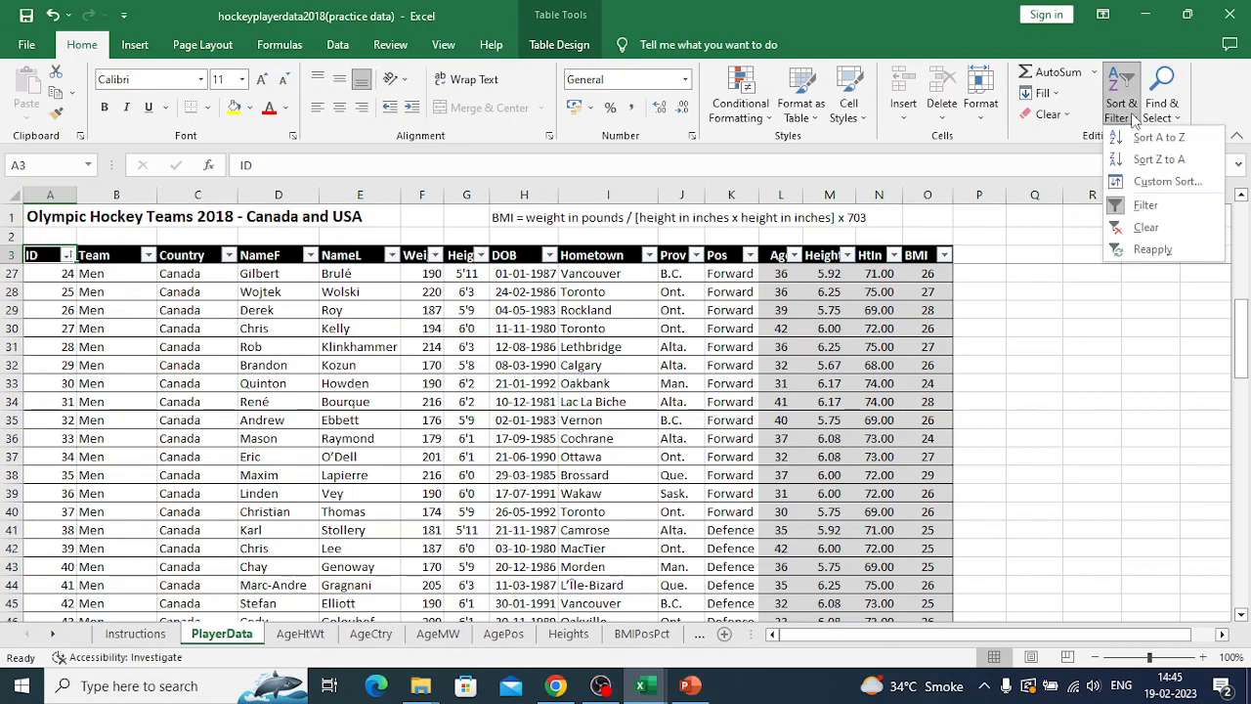
left_click(1141, 231)
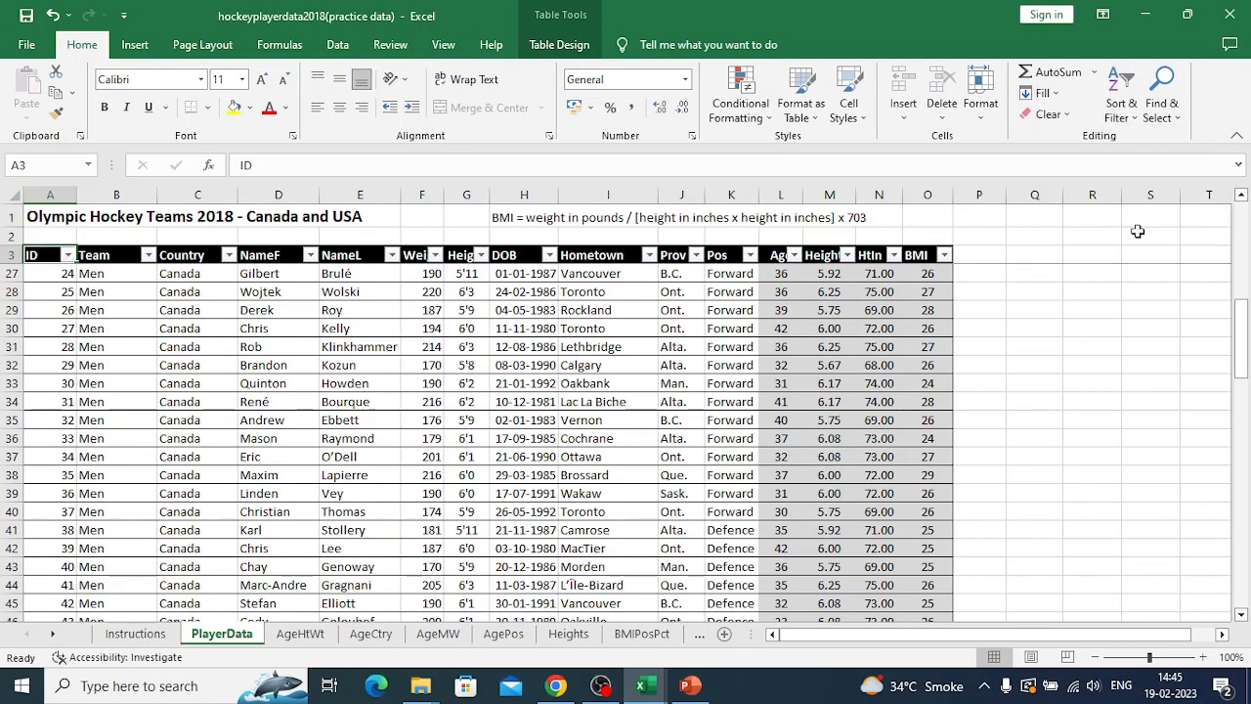
left_click(1137, 125)
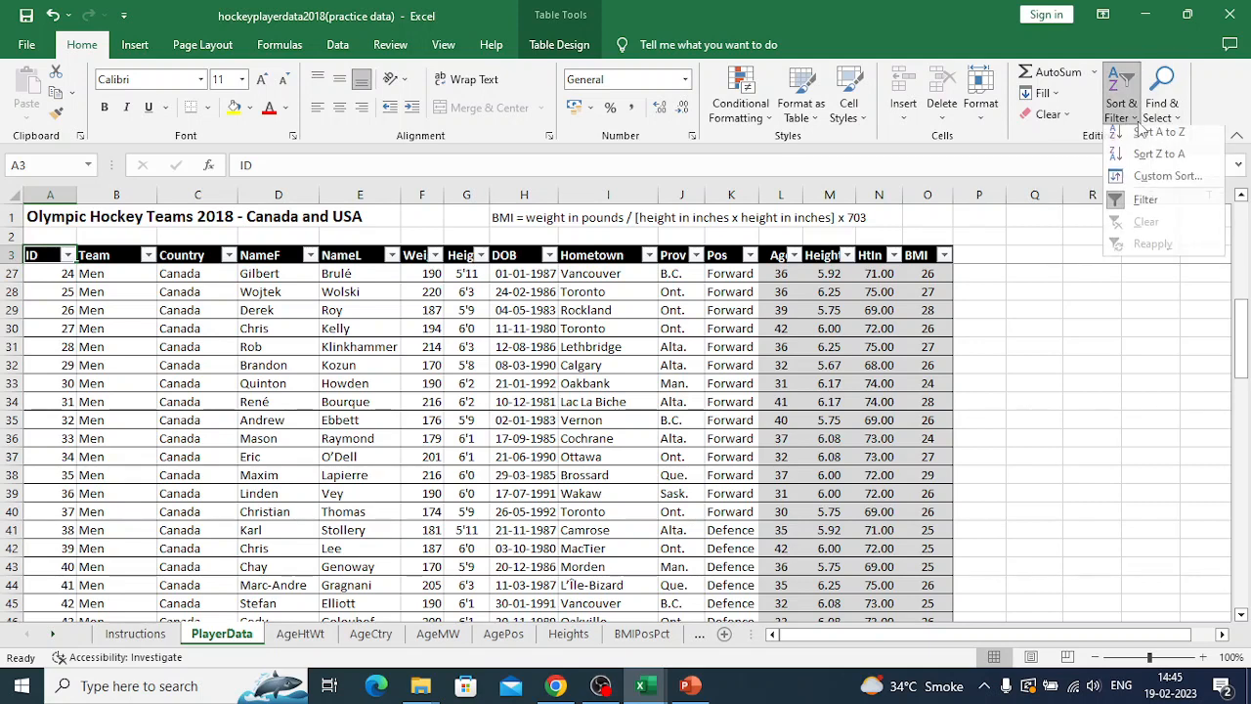
left_click(1139, 206)
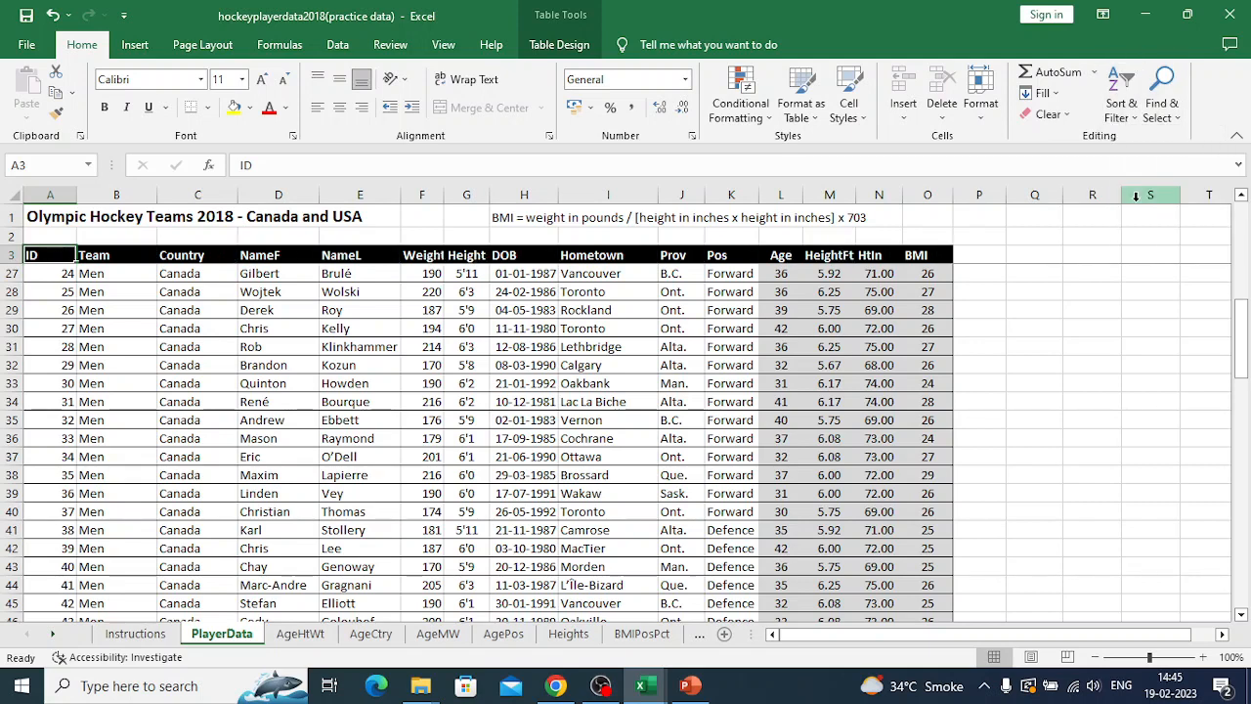
Examine the HtIn, HeightFt and BMI column headers of the player table
left_click(1087, 441)
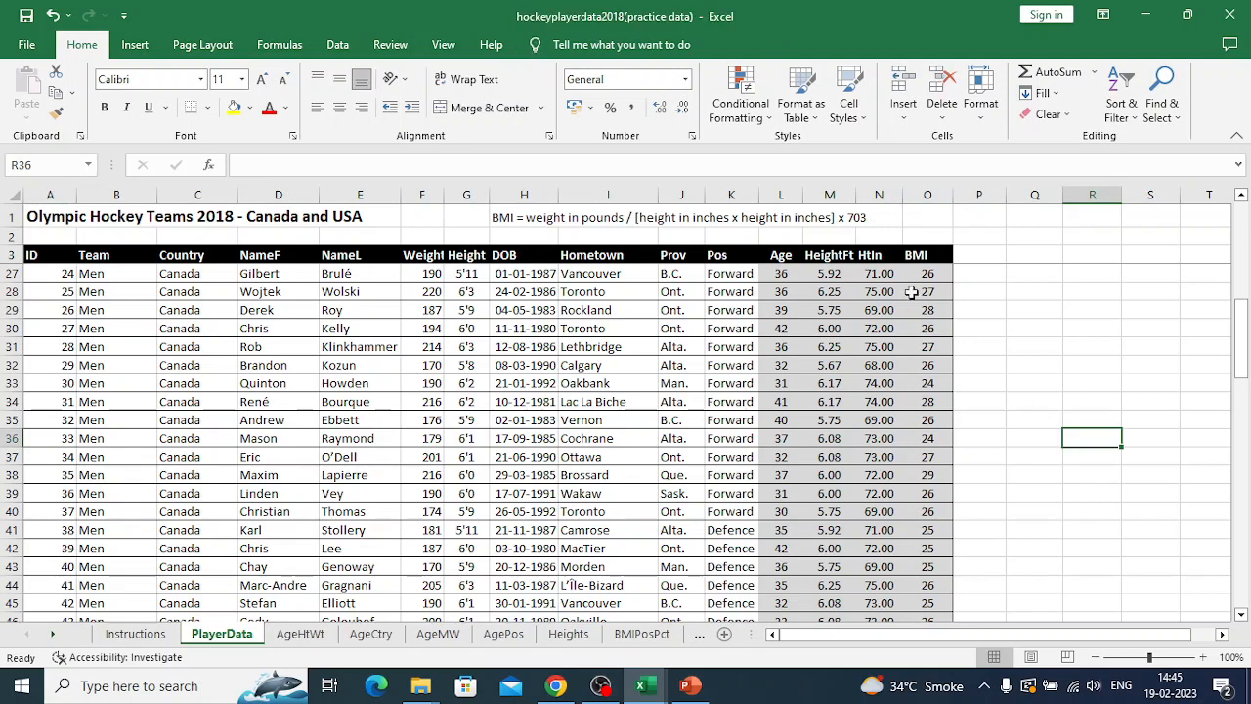
left_click(872, 255)
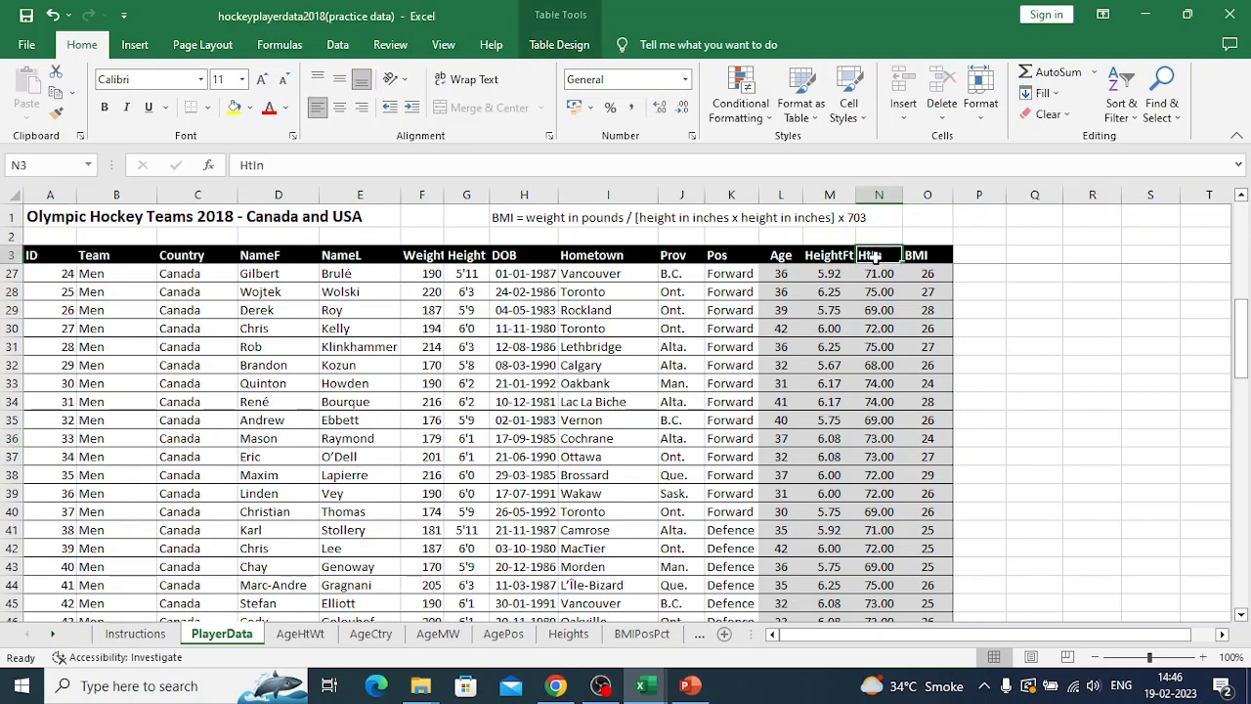
left_click(823, 257)
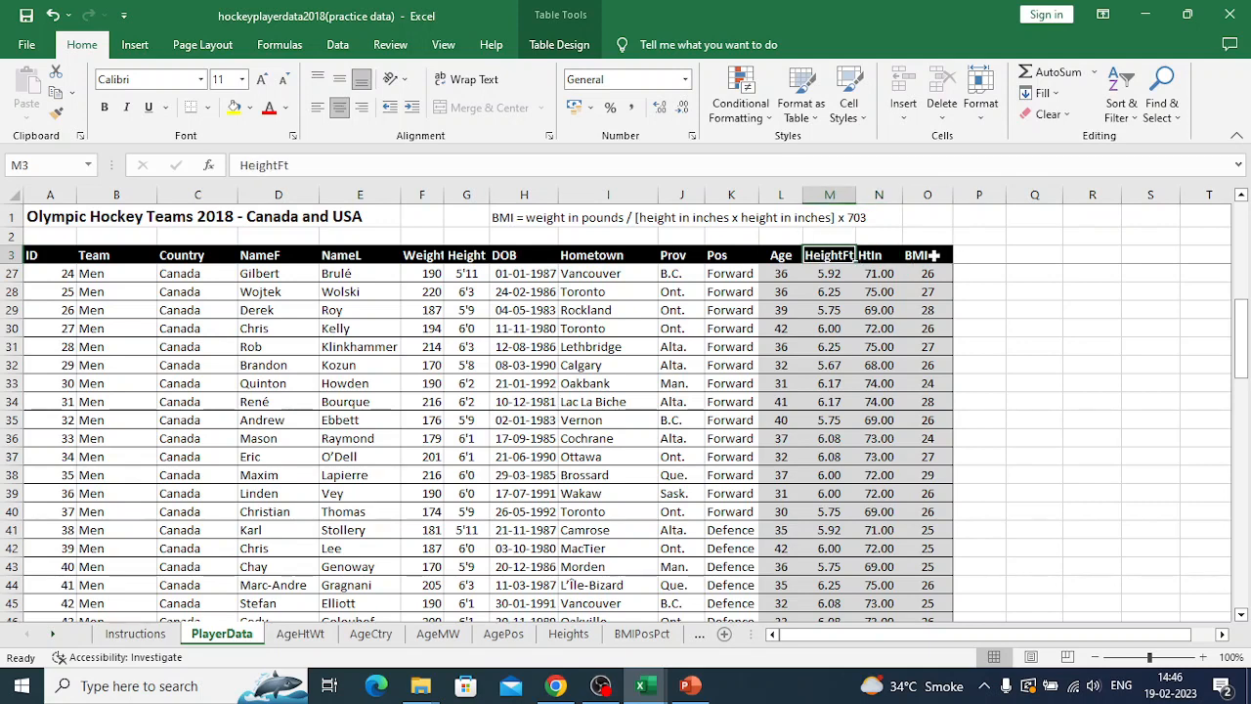
left_click(926, 255)
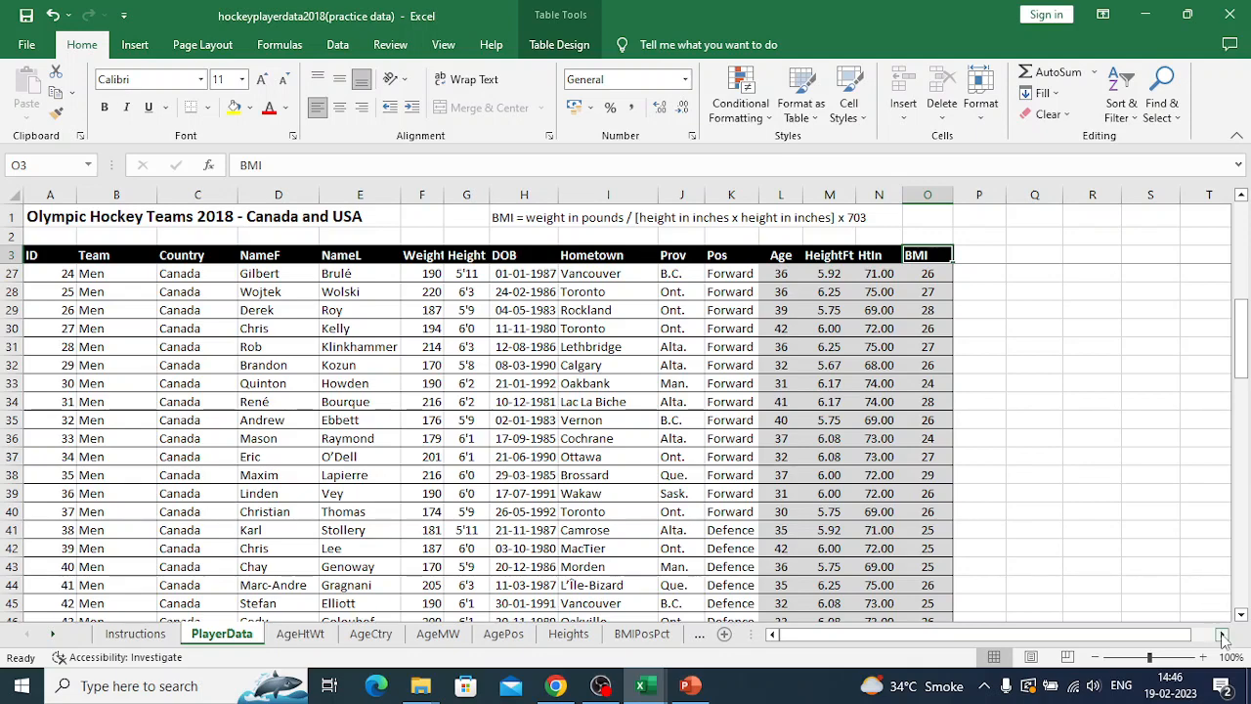
left_click(1221, 635)
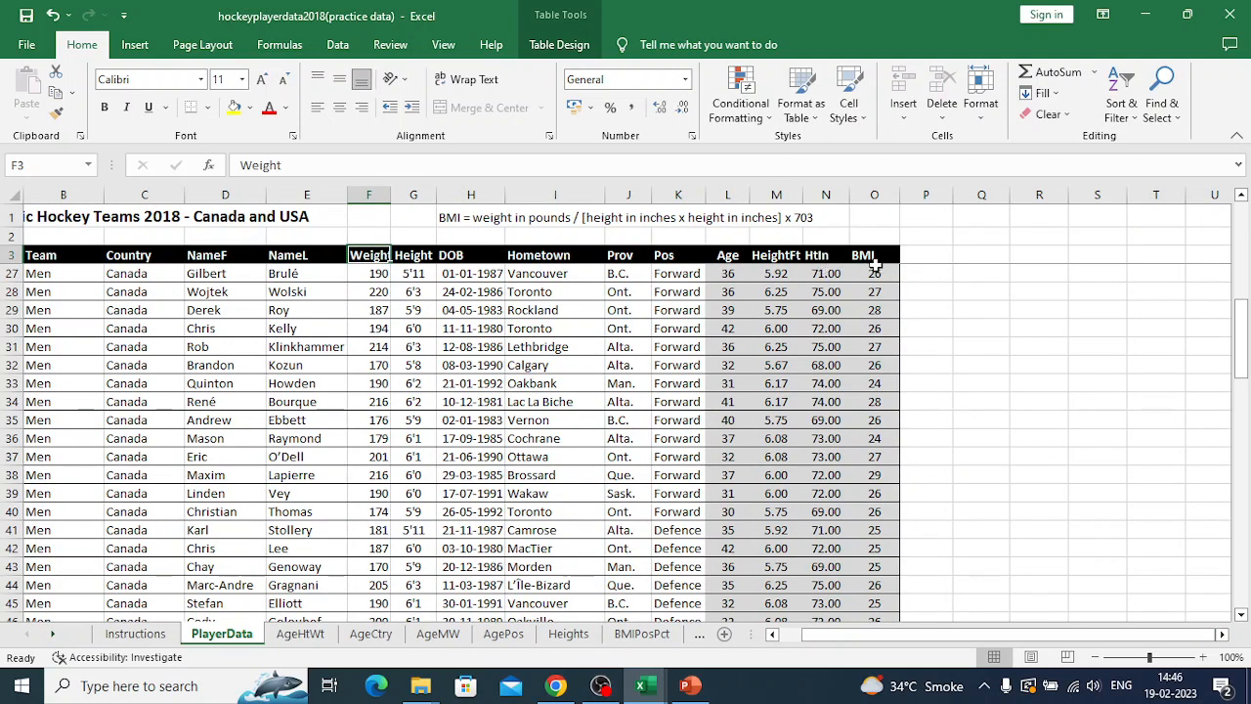
left_click(874, 269)
left_click(875, 258)
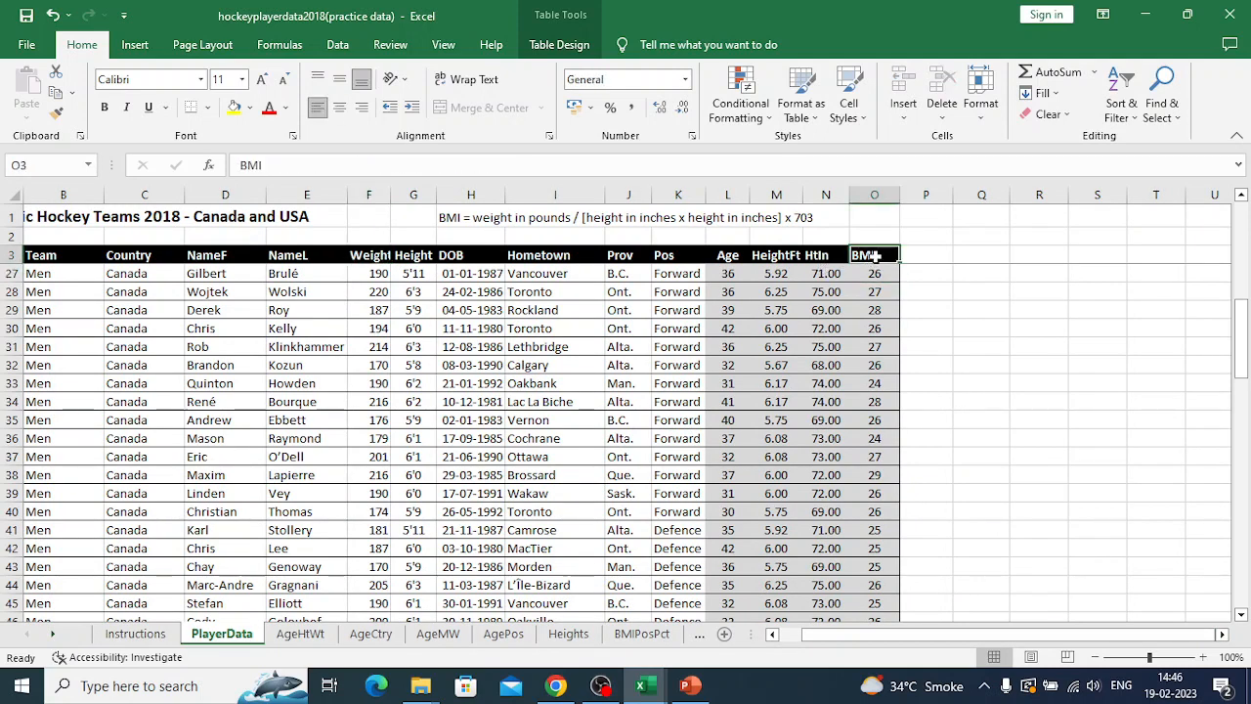
Copy the whole Weight column of the player table from its header to the last player row, F3:F99
left_click(384, 255)
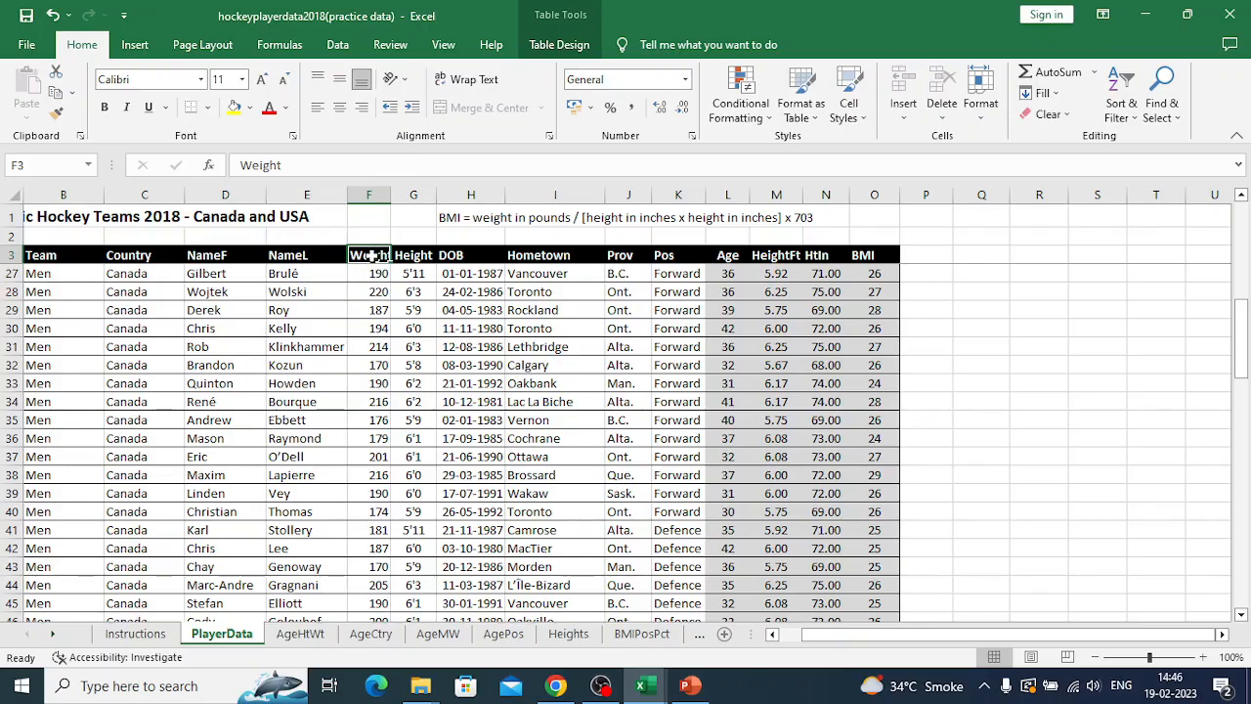
left_click_drag(369, 255, 368, 511)
key("shift+Down")
key("shift+Down")
key("shift+Down")
key("shift+Down")
key("shift+Down")
key("shift+Down")
key("shift+Down")
key("shift+Down")
key("shift+Down")
key("shift+Down")
key("shift+Down")
key("shift+Down")
key("shift+Down")
key("shift+Down")
key("shift+Down")
key("shift+Down")
key("shift+Down")
key("shift+Down")
key("shift+Down")
key("shift+Down")
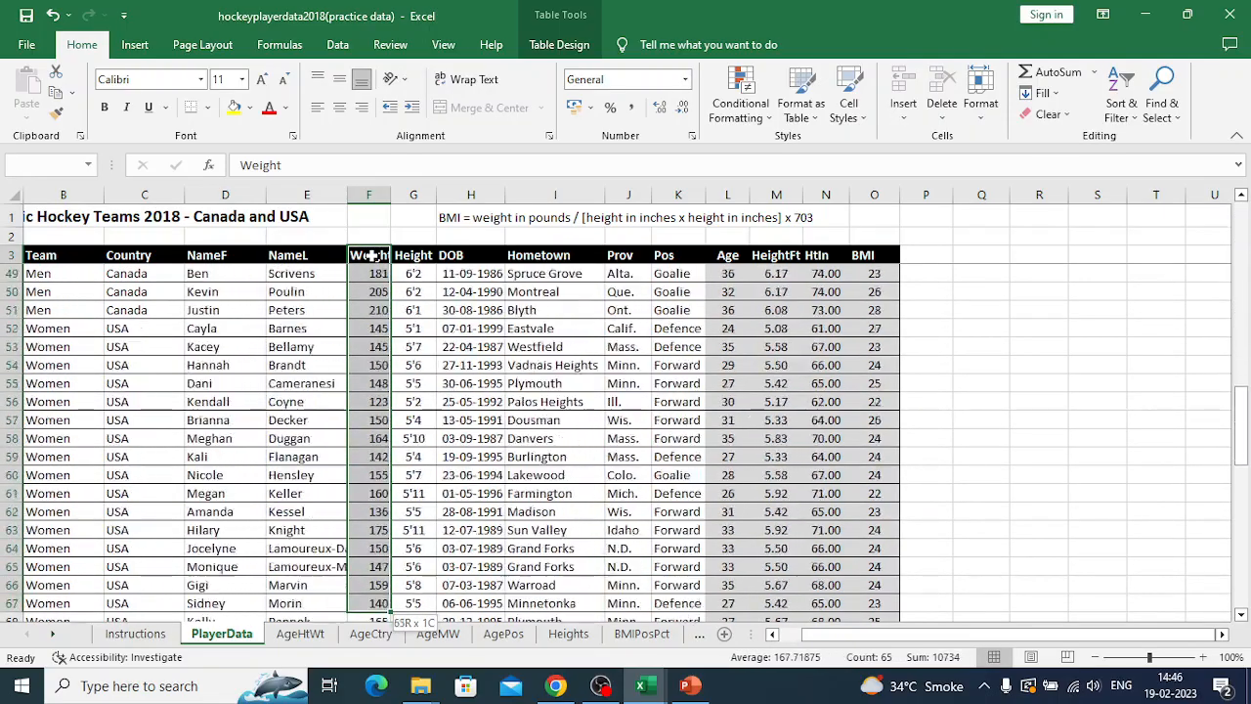
key("shift+Down")
key("shift+Down")
key("shift+Down")
key("shift+Down")
key("shift+Down")
key("shift+Down")
key("shift+Down")
key("shift+Down")
key("shift+Down")
key("shift+Down")
key("shift+Down")
key("shift+Down")
key("shift+Down")
key("shift+Down")
key("shift+Down")
key("shift+Down")
key("shift+Down")
key("shift+Down")
key("shift+Down")
key("shift+Down")
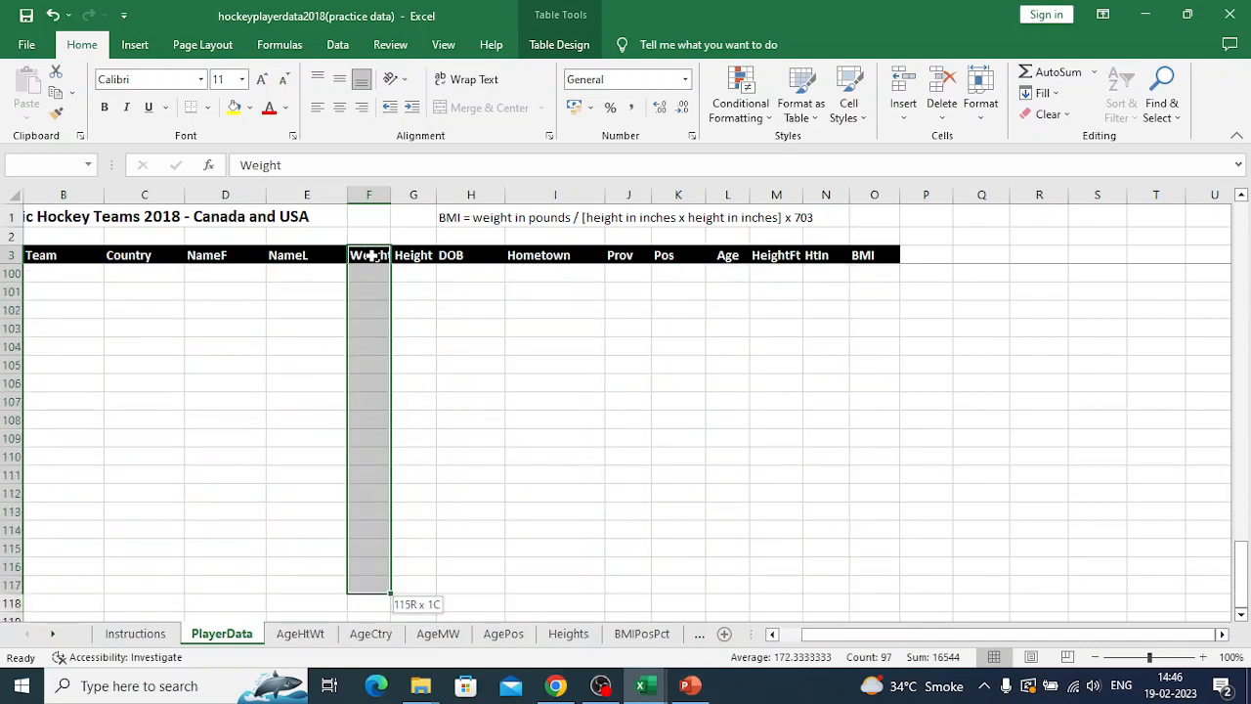
key("shift+Up")
key("shift+Up")
key("shift+Up")
key("shift+Up")
key("shift+Up")
key("shift+Up")
key("shift+Up")
key("shift+Up")
key("shift+Up")
key("shift+Up")
key("shift+Down")
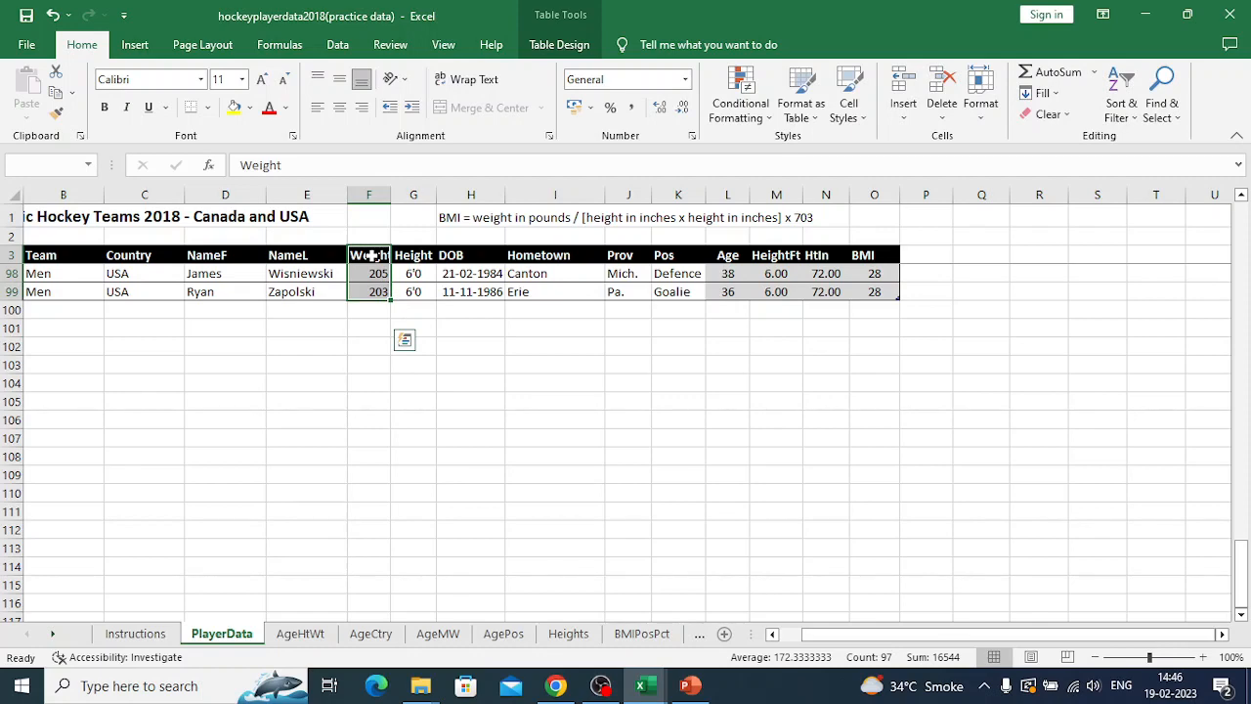
key("ctrl+c")
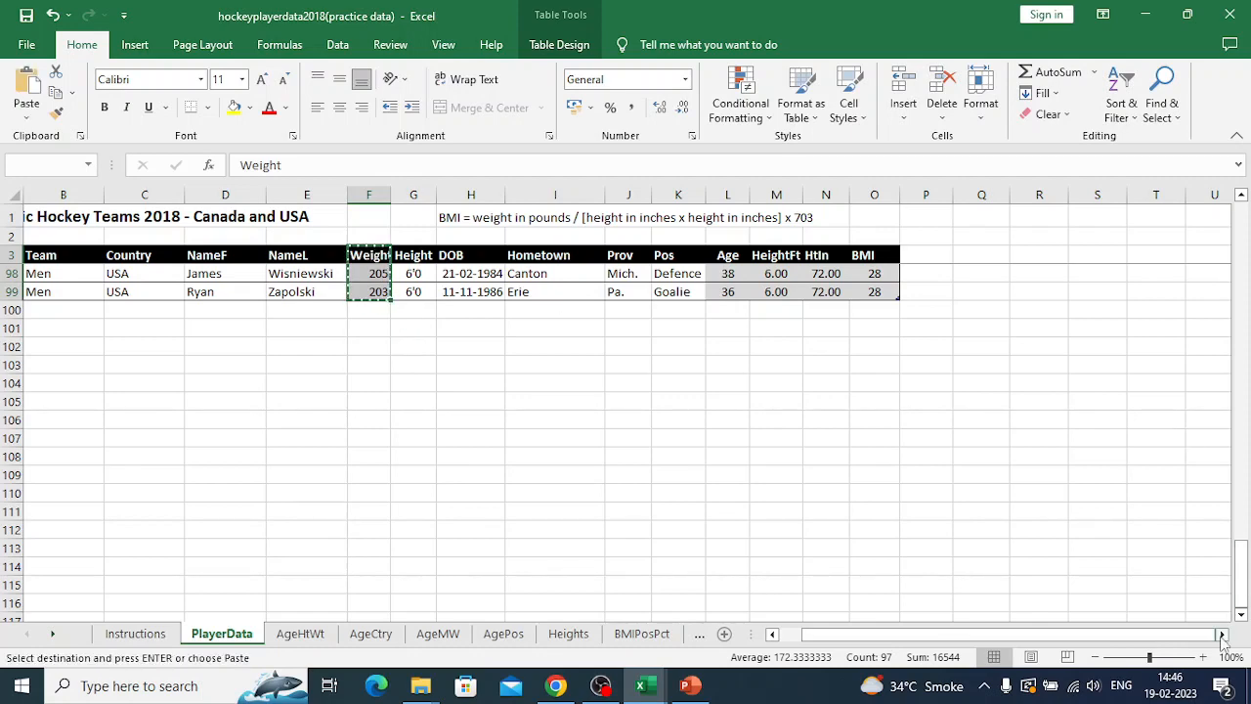
Try to paste the copied Weight column into the empty area starting at cell Z3
left_click(1221, 634)
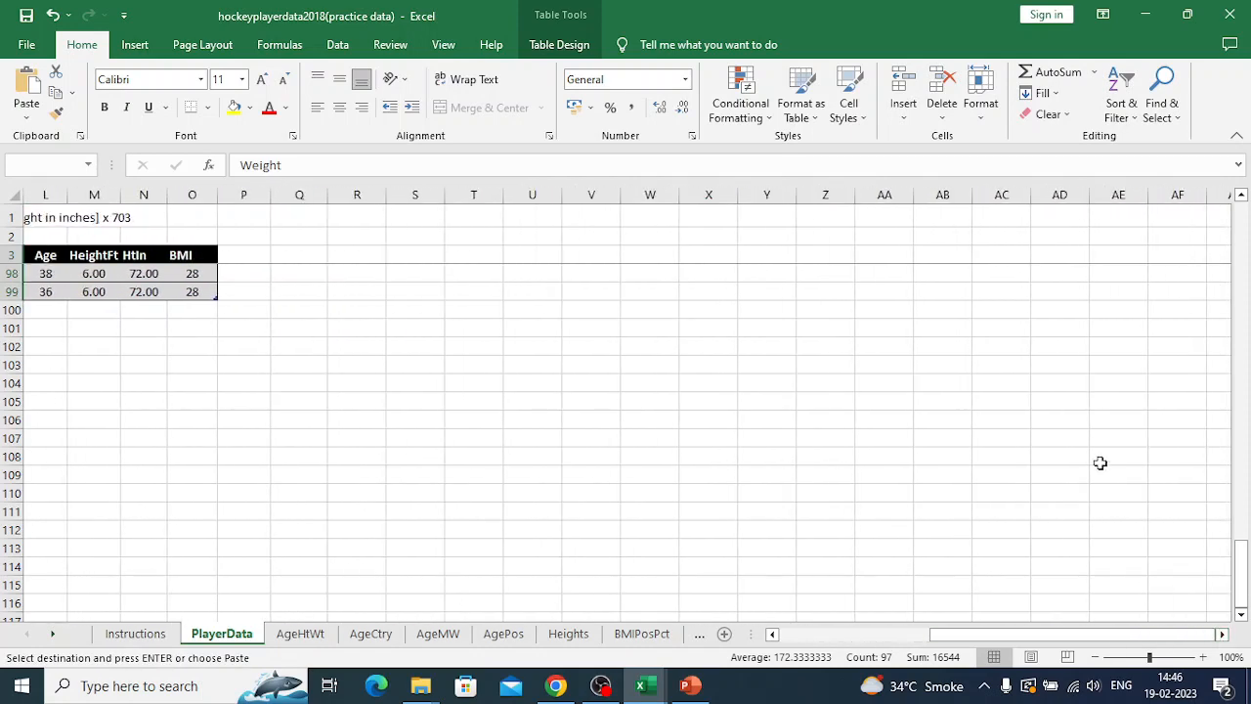
left_click(822, 254)
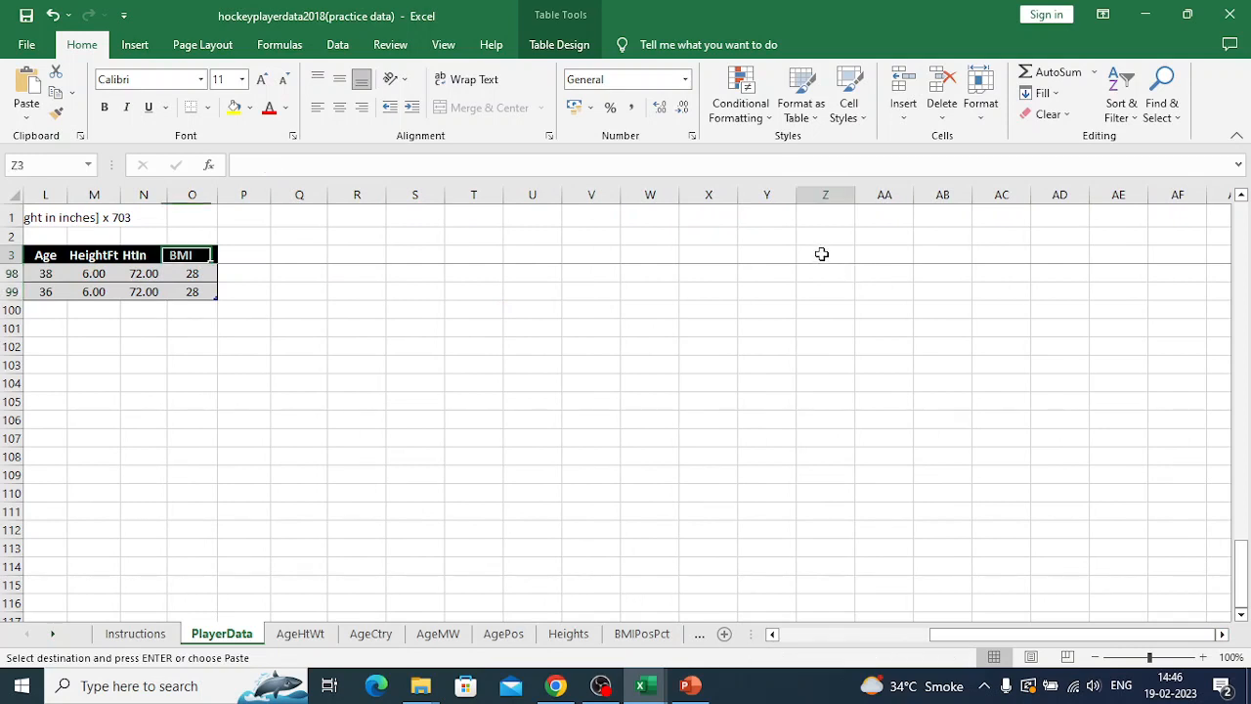
key("ctrl+v")
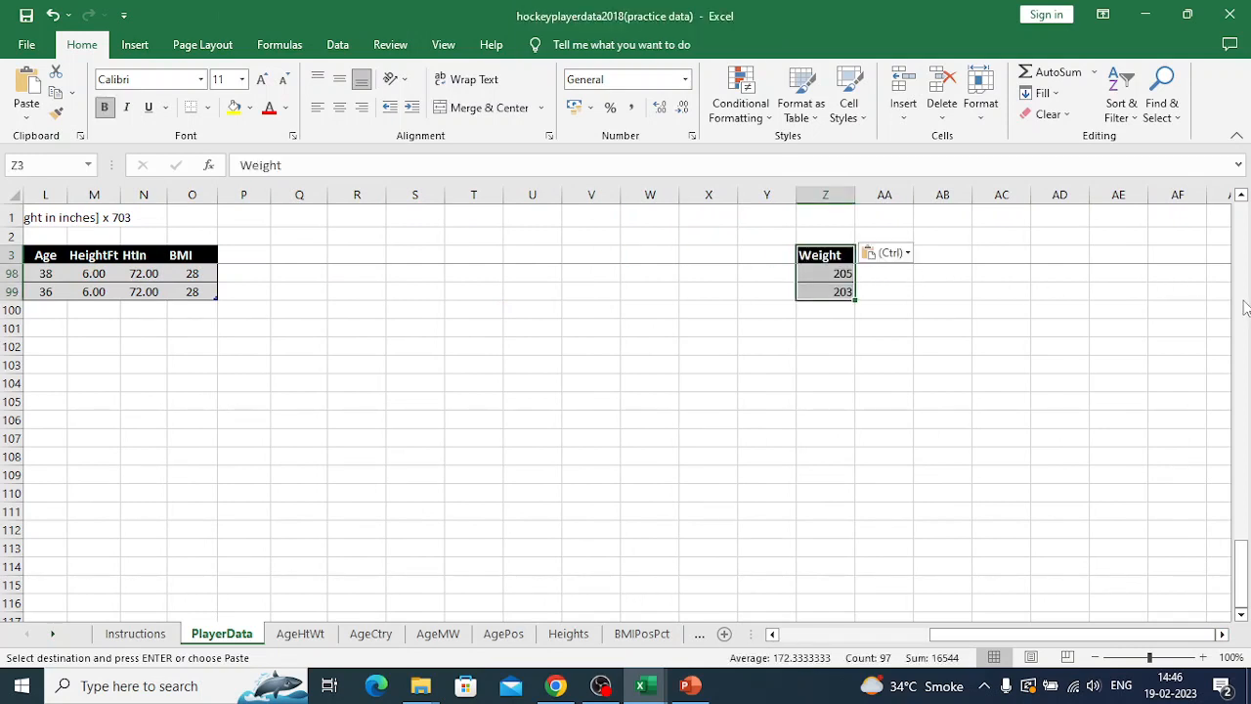
key("ctrl+z")
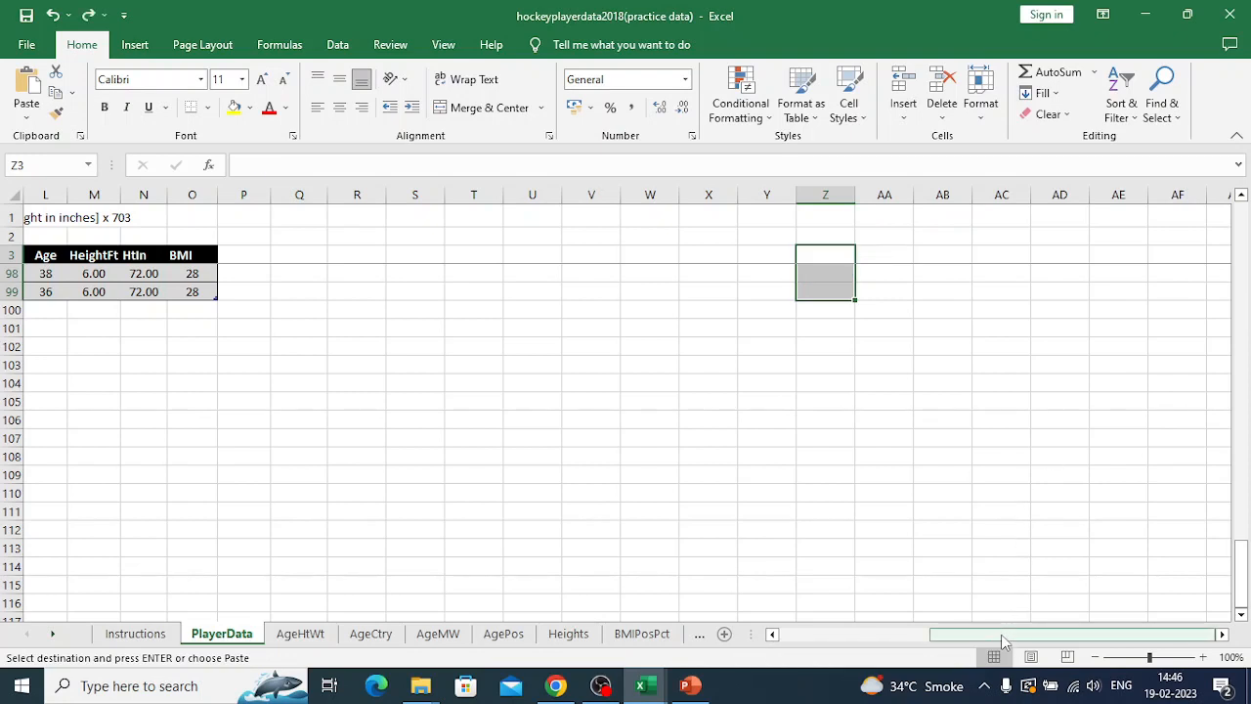
Cancel the active copy selection and try to paste into the empty area starting at cell S3
left_click_drag(1004, 640, 809, 655)
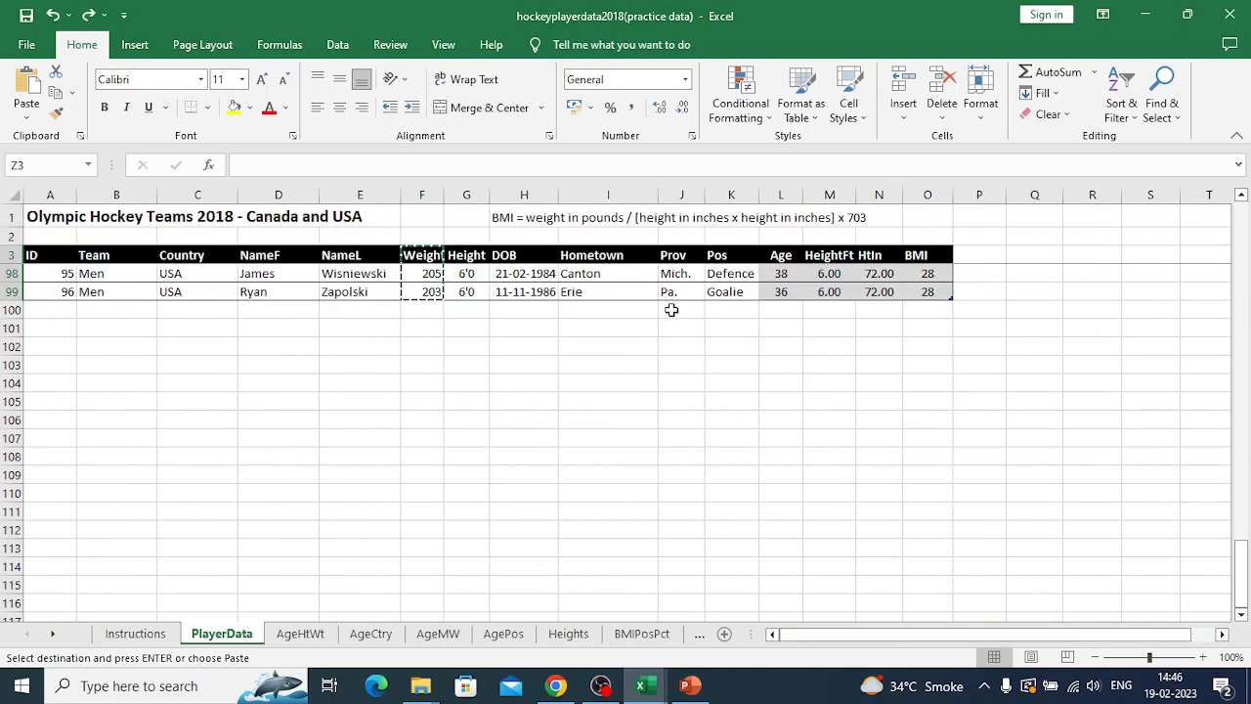
left_click(1240, 196)
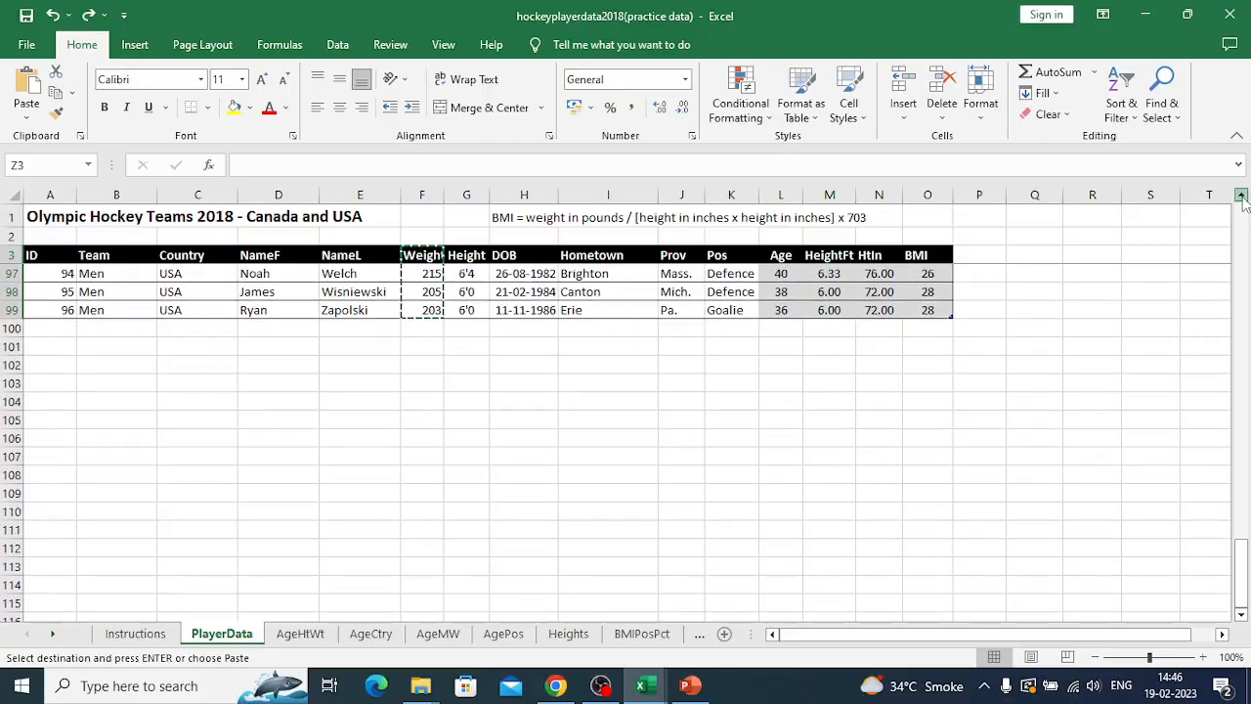
left_click_drag(1240, 195, 1240, 195)
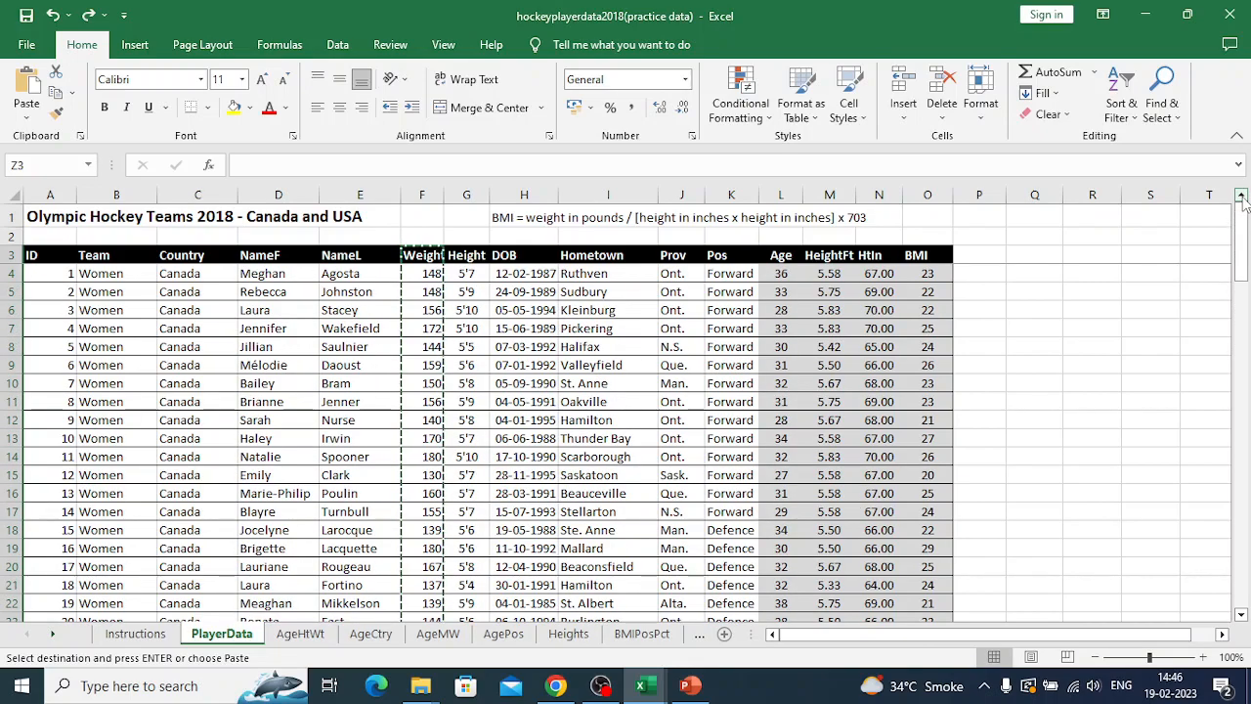
key("Escape")
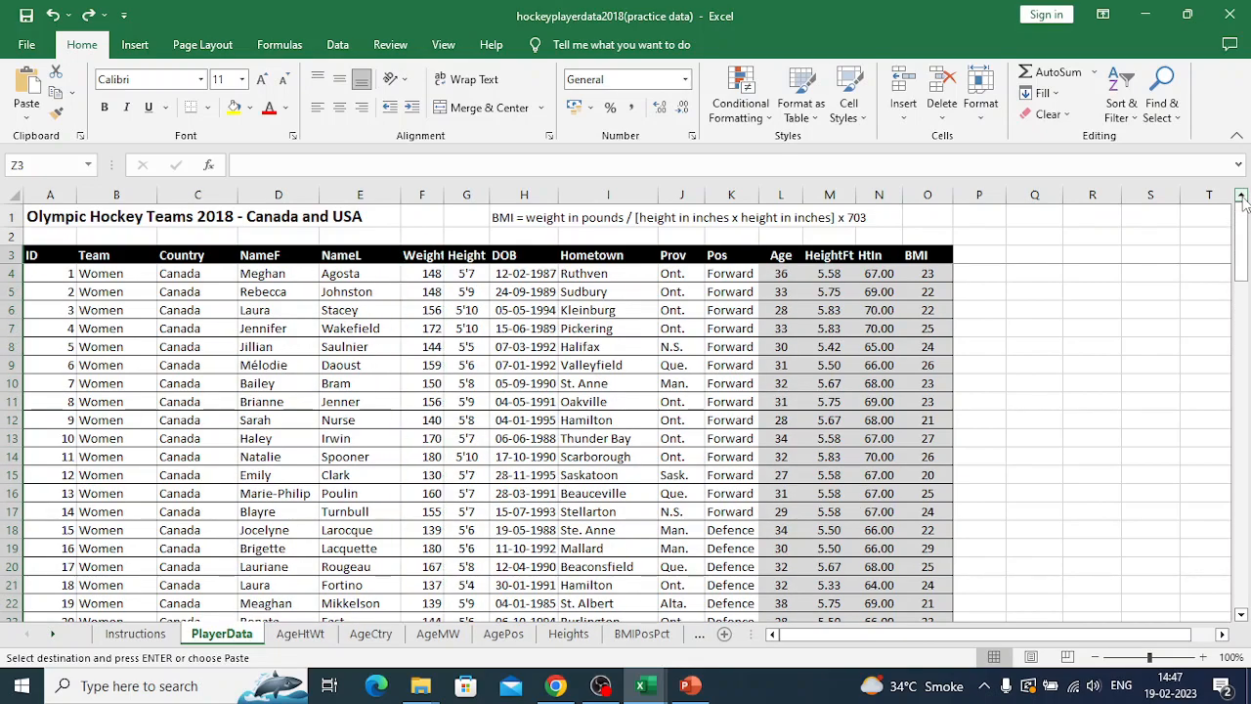
left_click(1160, 253)
key("ctrl+v")
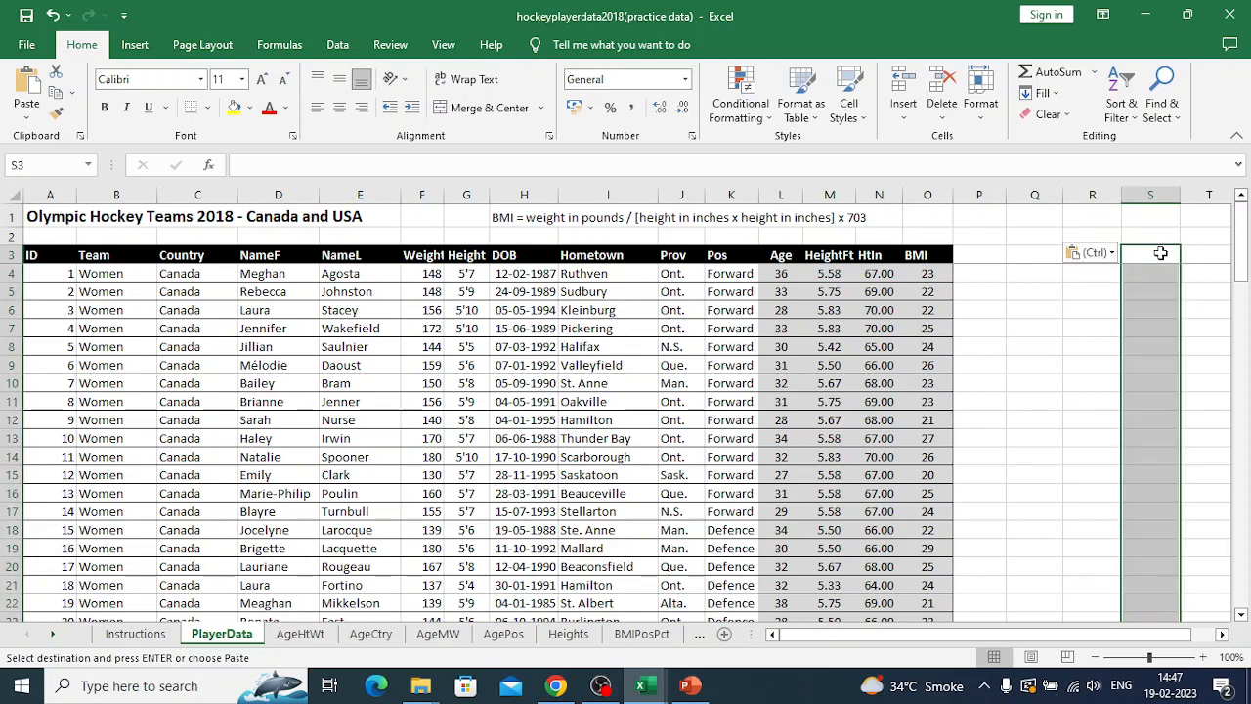
Select the Weight column of the player table from its header down to the last player rows
left_click(420, 255)
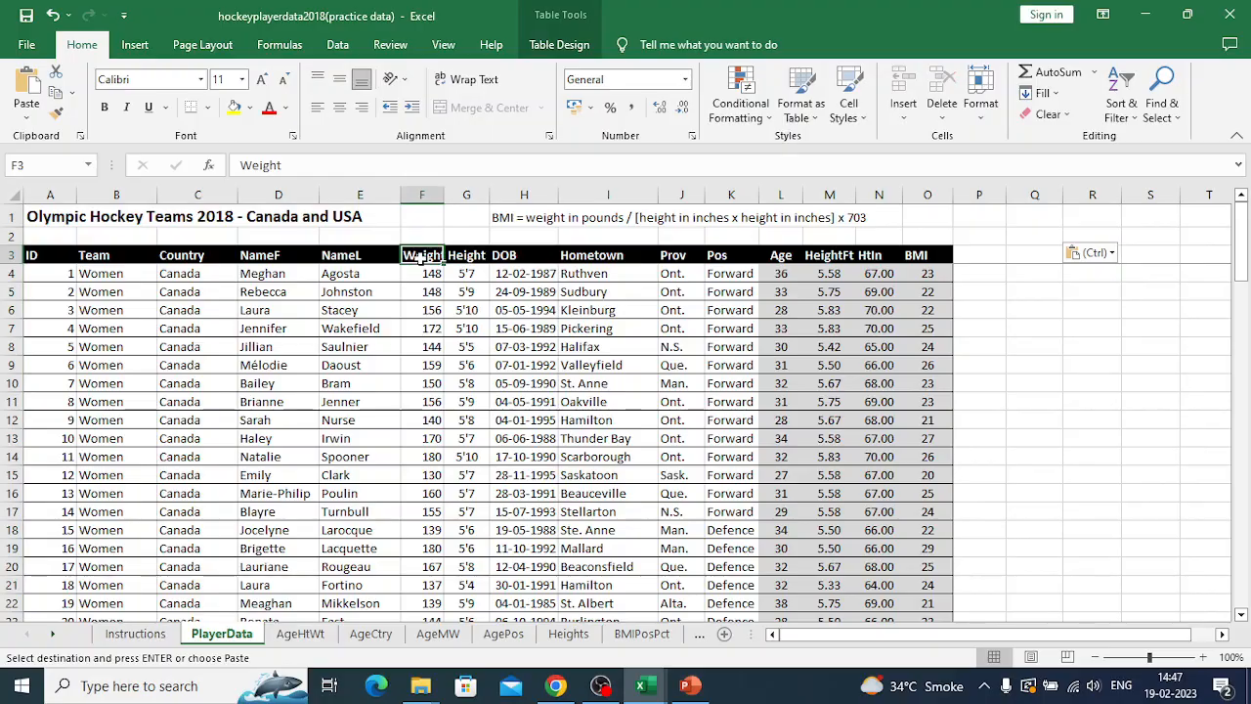
key("shift+Down")
key("shift+Down")
key("shift+Down")
key("shift+Down")
key("shift+Down")
key("shift+Down")
key("shift+Down")
key("shift+Down")
key("shift+Down")
key("shift+Down")
key("shift+Down")
key("shift+Down")
key("shift+Down")
key("shift+Down")
key("shift+Down")
key("shift+Down")
key("shift+Down")
key("shift+Down")
key("shift+Down")
key("shift+Down")
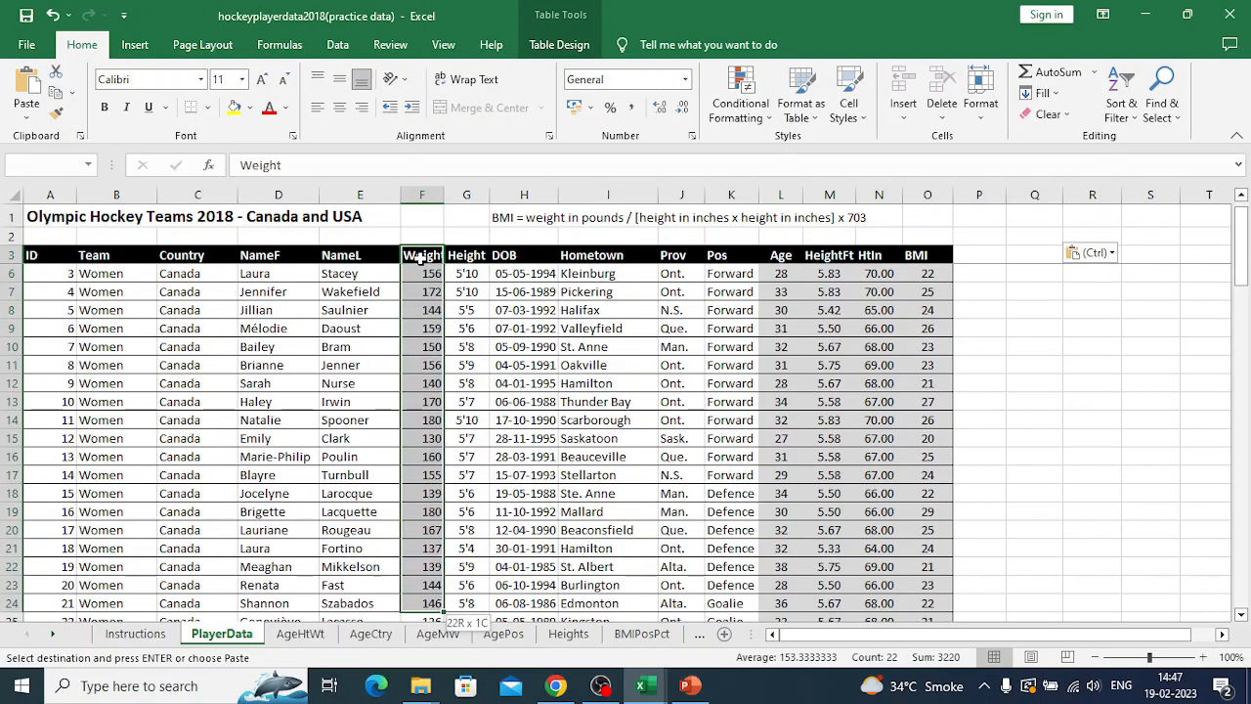
key("shift+Down")
key("shift+Down")
key("shift+Down")
key("shift+Down")
key("shift+Down")
key("shift+Down")
key("shift+Down")
key("shift+Down")
key("shift+Down")
key("shift+Down")
key("shift+Down")
key("shift+Down")
key("shift+Down")
key("shift+Down")
key("shift+Down")
key("shift+Down")
key("shift+Down")
key("shift+Down")
key("shift+Down")
key("shift+Down")
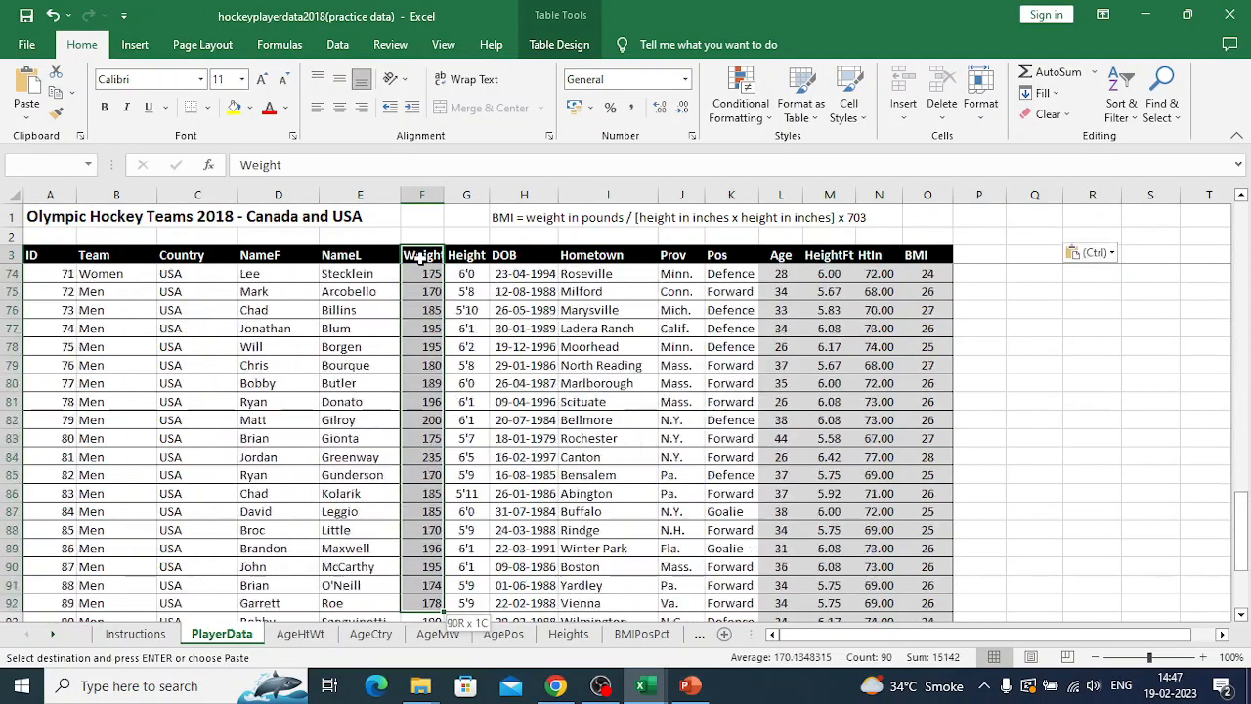
key("ctrl+v")
left_click(553, 543)
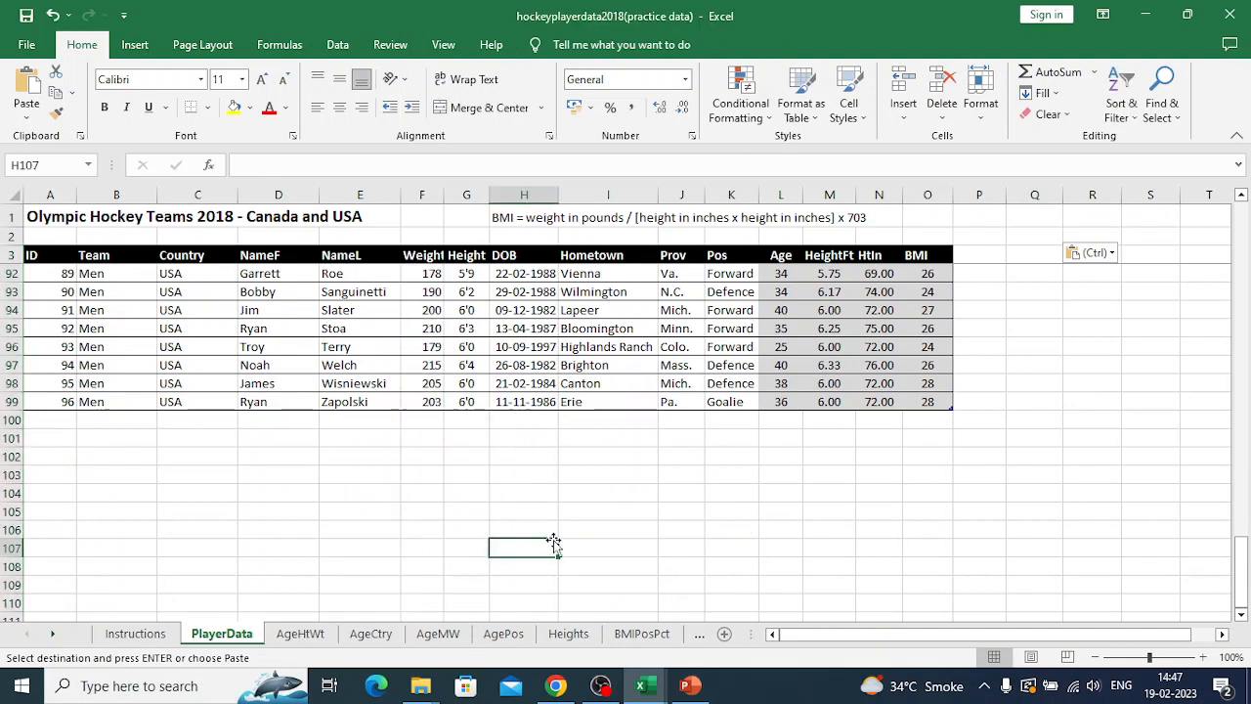
Enter the label "r" in cell E103 below the player table
left_click(352, 479)
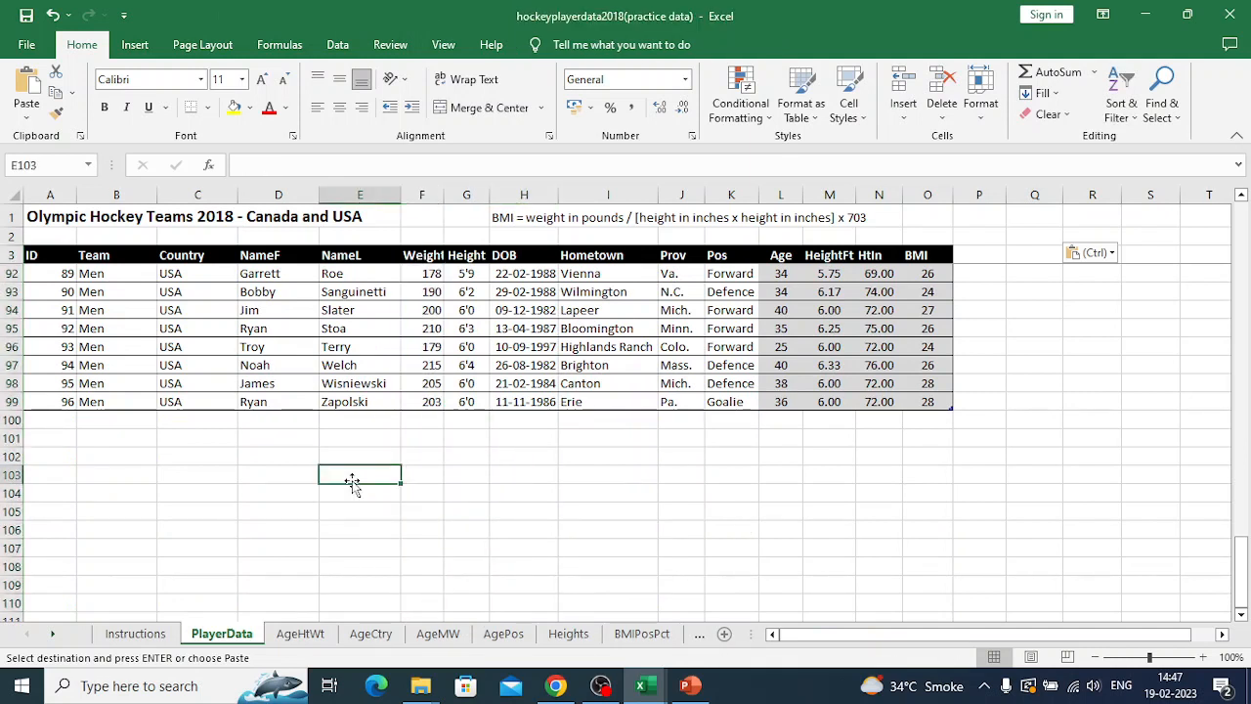
type("r")
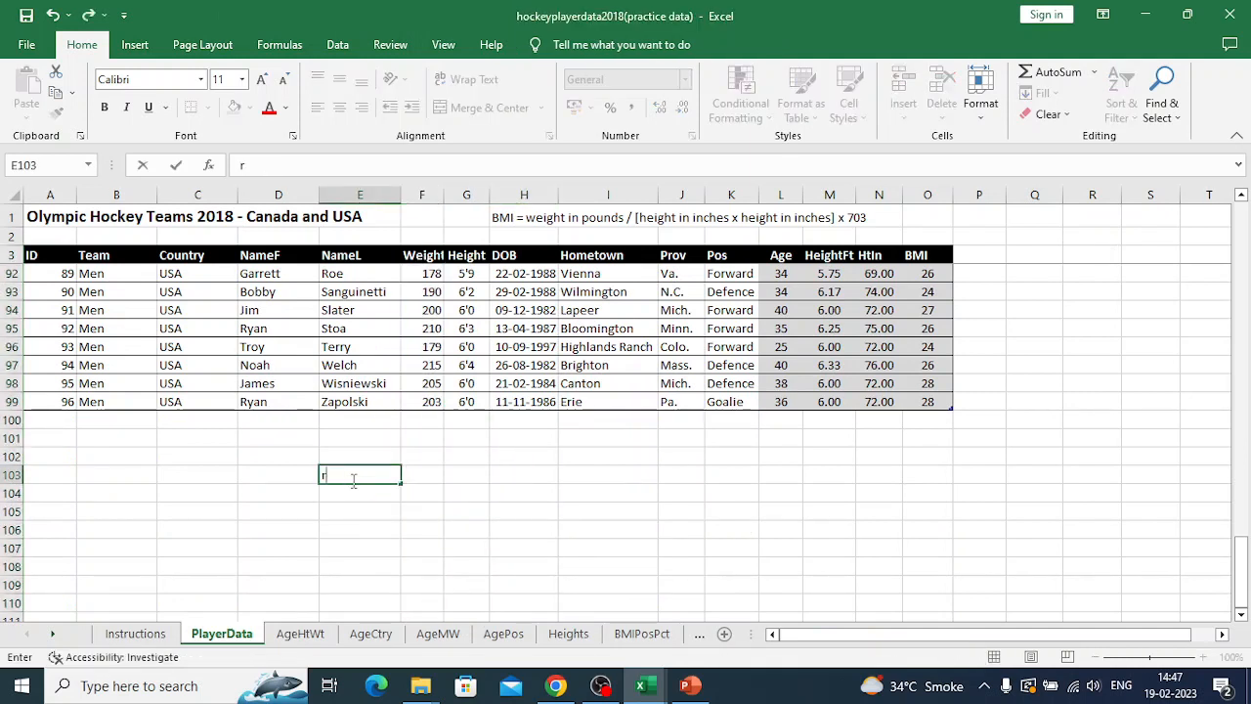
key("Tab")
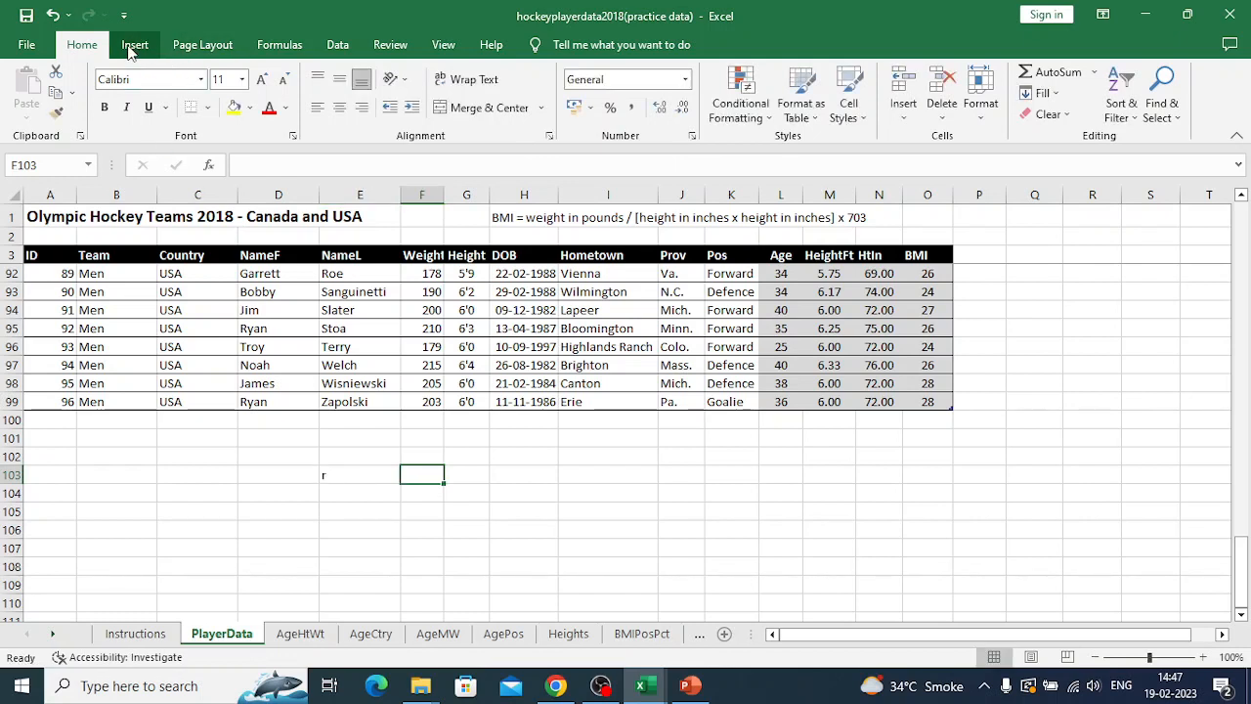
Start inserting a function in cell F103 and search the available functions for "correlation"
left_click(280, 46)
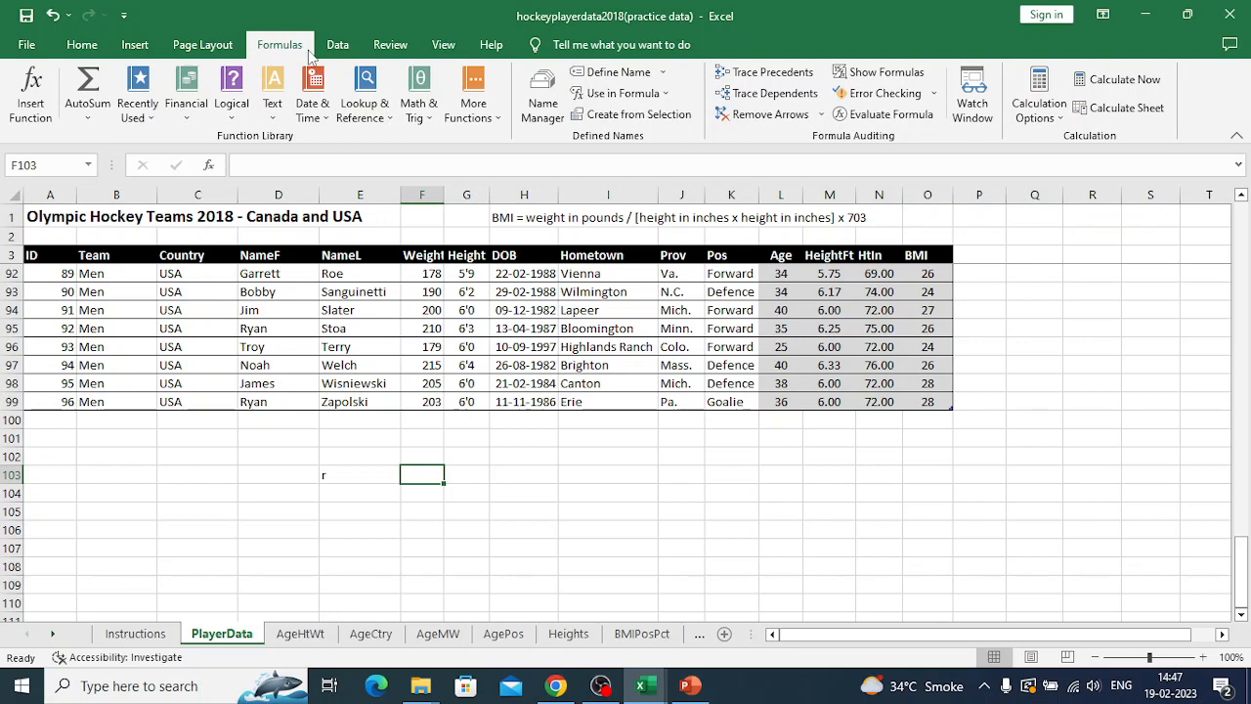
left_click(134, 51)
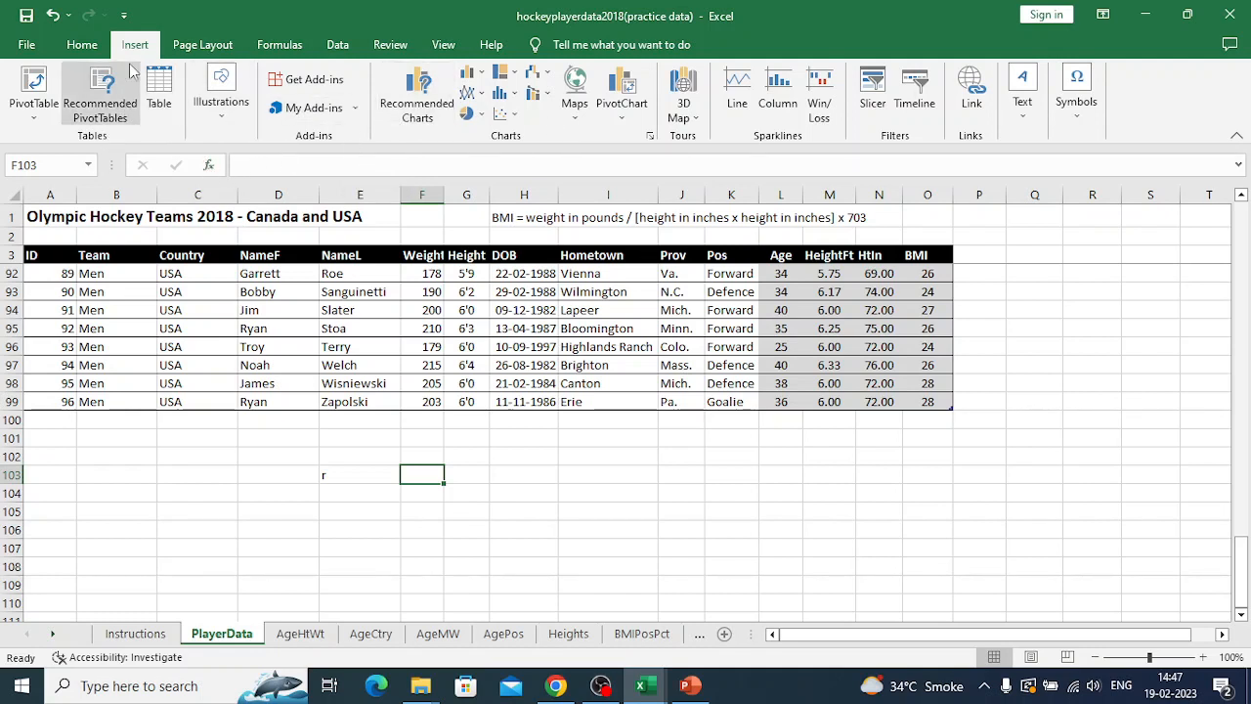
left_click(208, 166)
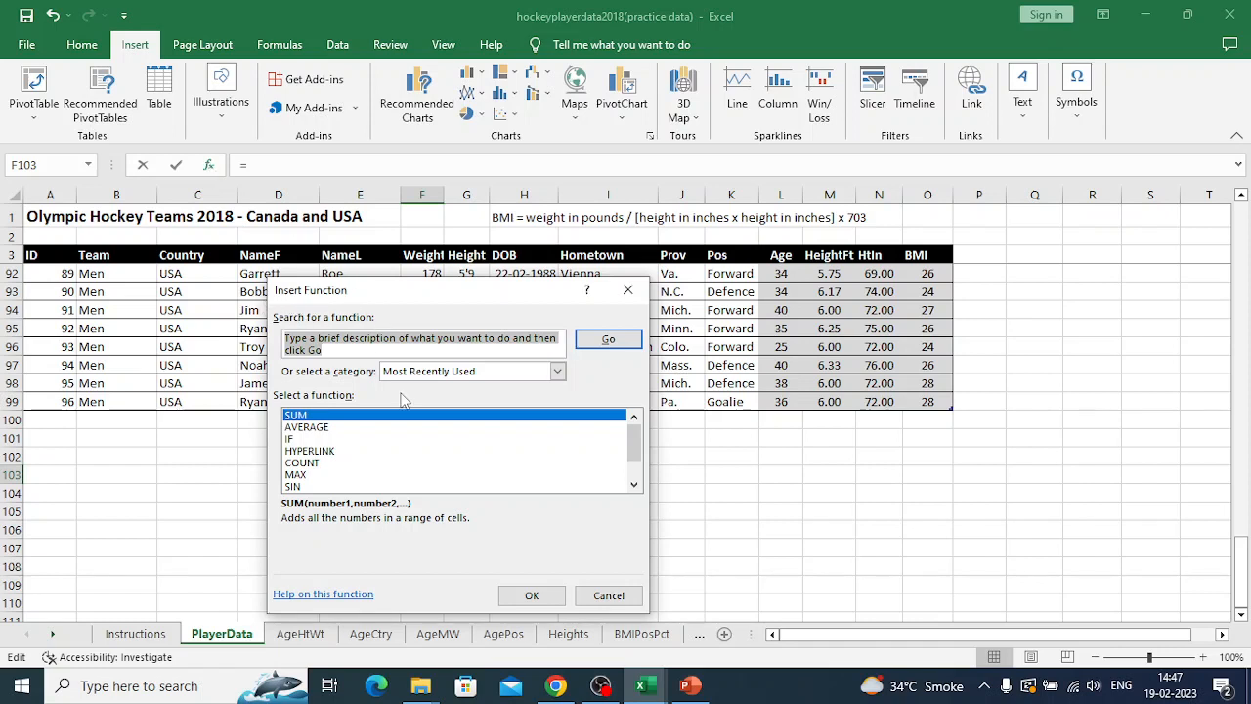
left_click(556, 371)
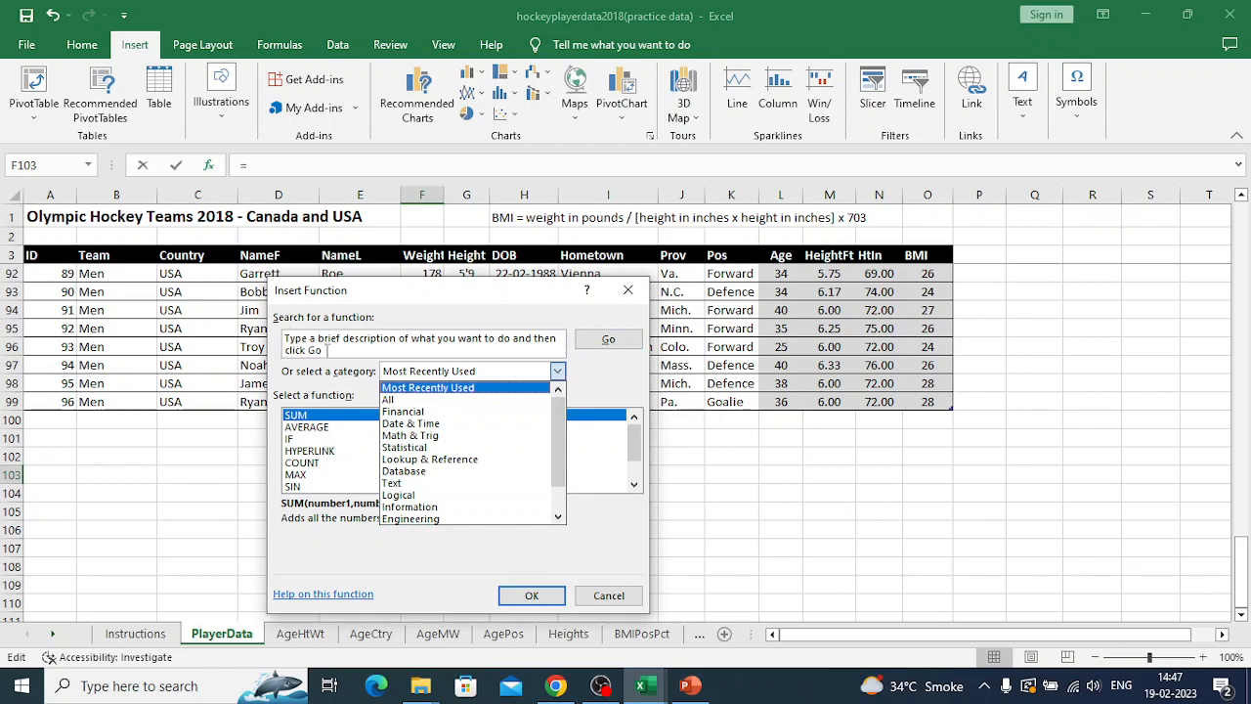
left_click(325, 349)
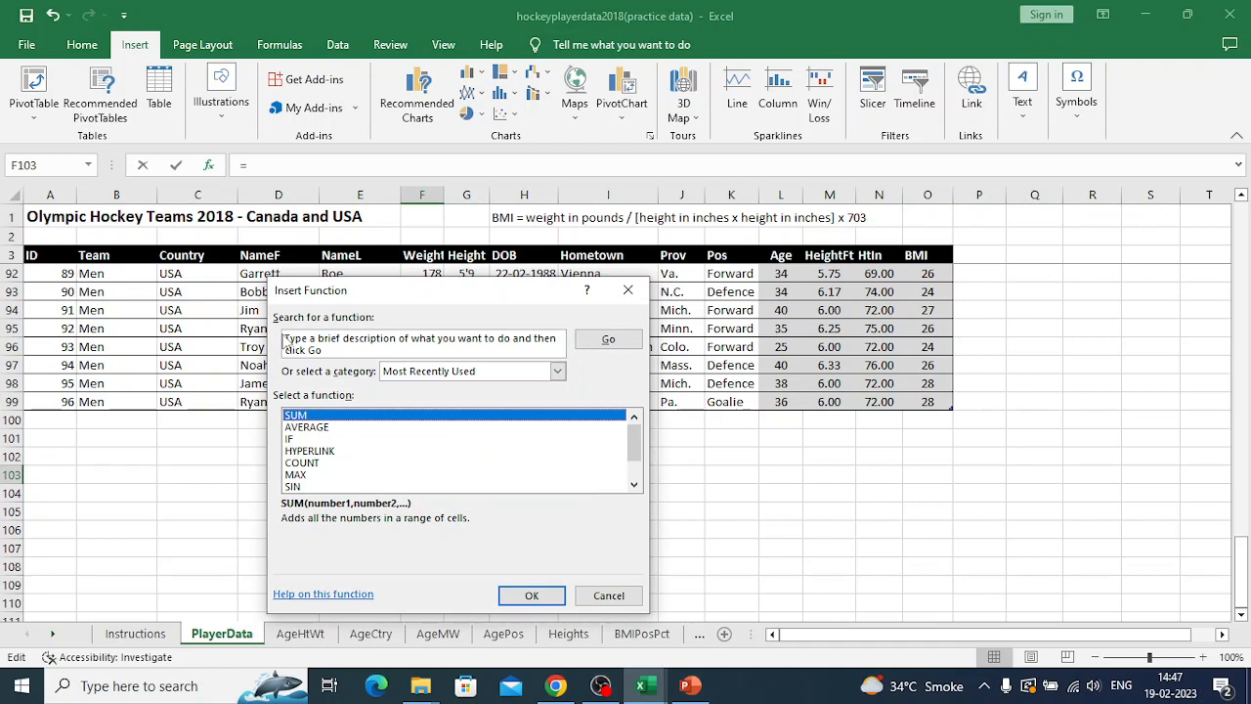
double_click(329, 339)
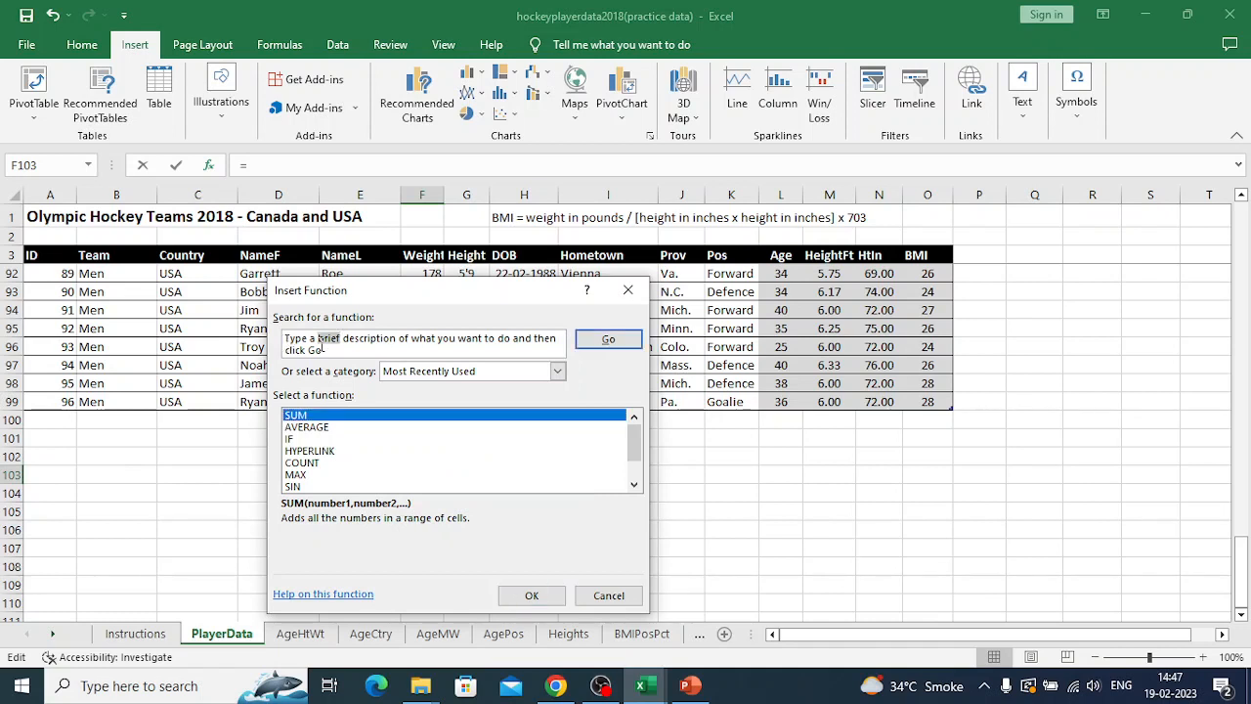
key("BackSpace")
key("BackSpace")
key("BackSpace")
key("BackSpace")
key("BackSpace")
key("BackSpace")
key("BackSpace")
key("BackSpace")
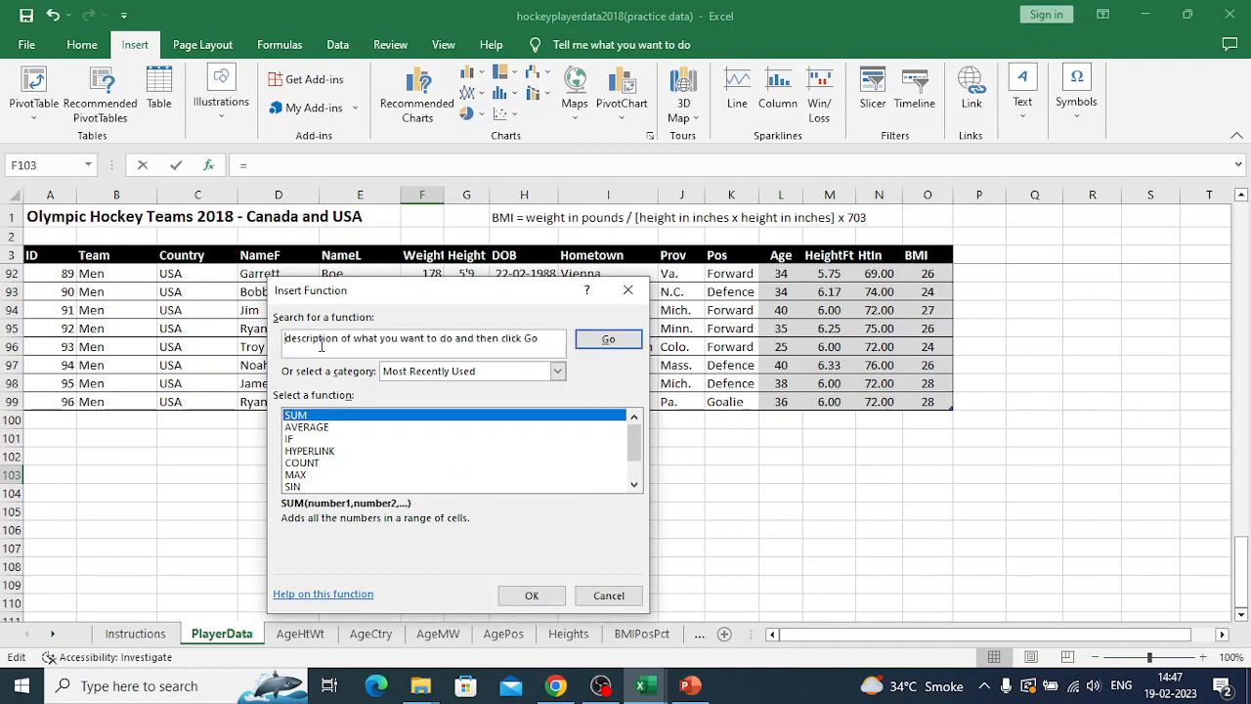
key("Delete")
key("Delete")
key("Delete")
key("Delete")
key("Delete")
key("Delete")
key("Delete")
key("Delete")
key("Delete")
key("Delete")
key("Delete")
key("Delete")
key("Delete")
key("Delete")
key("Delete")
key("Delete")
key("Delete")
key("Delete")
key("Delete")
key("Delete")
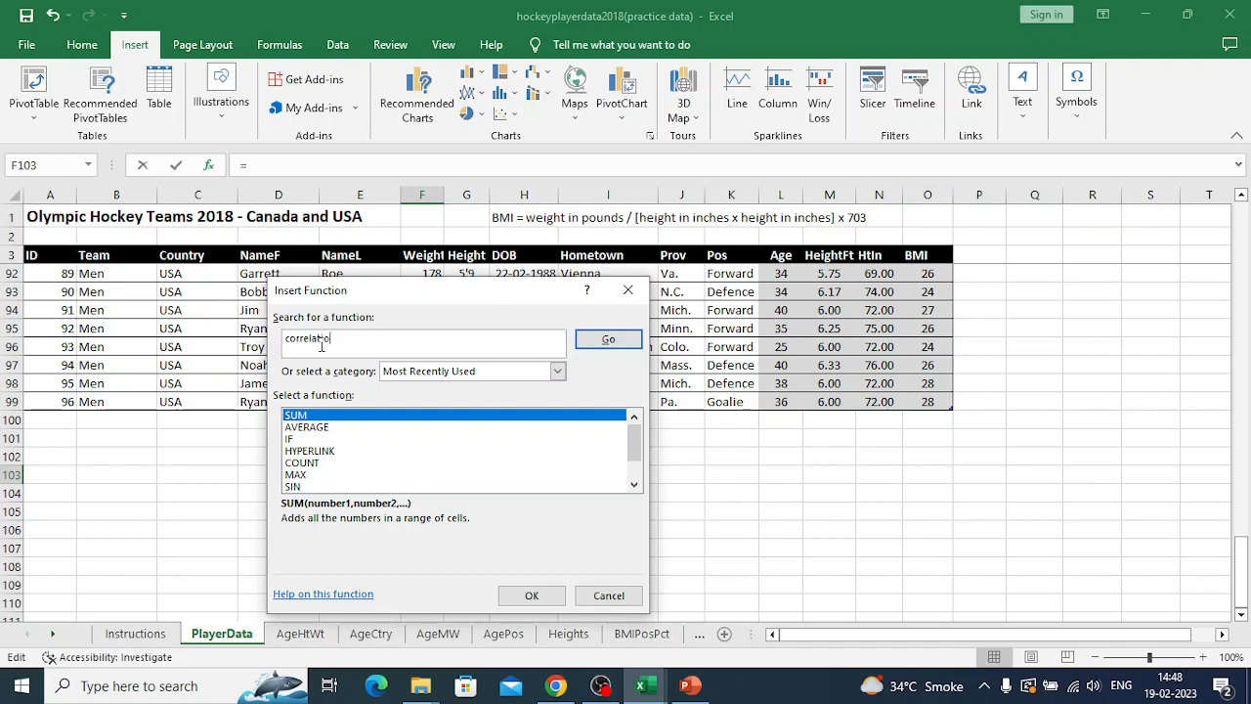
left_click(623, 341)
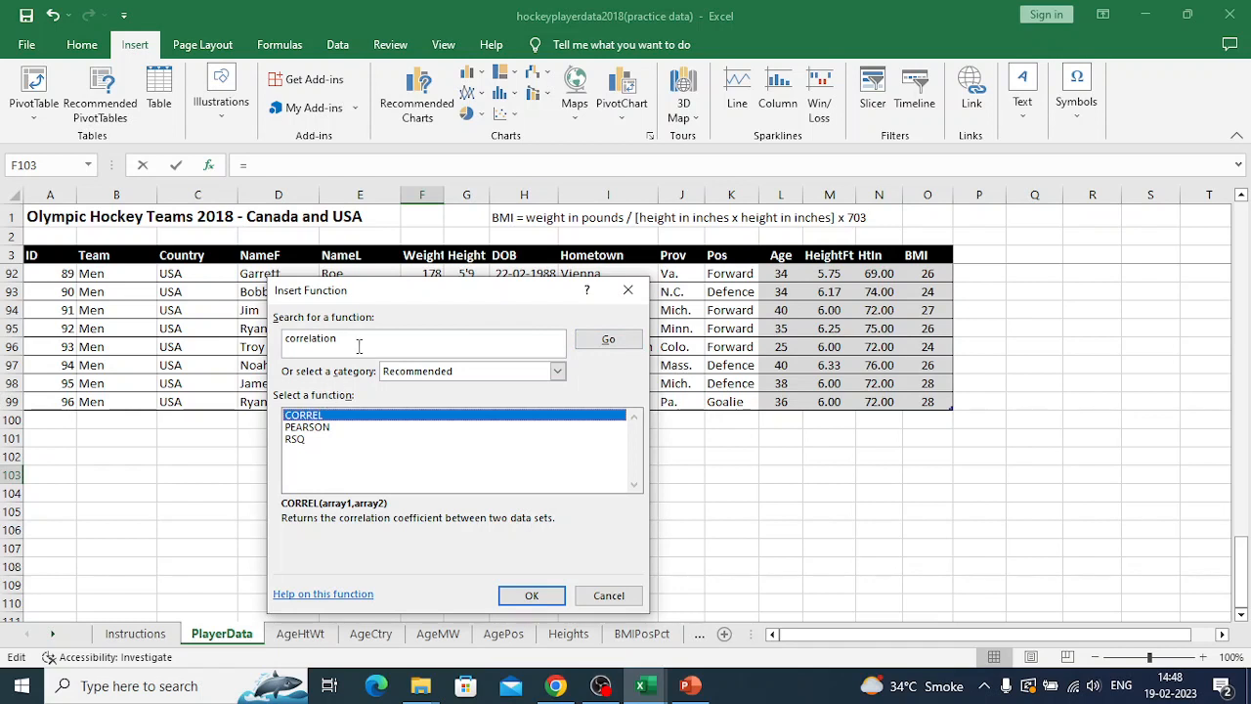
Choose the PEARSON function from the Statistical category for cell F103
left_click(557, 371)
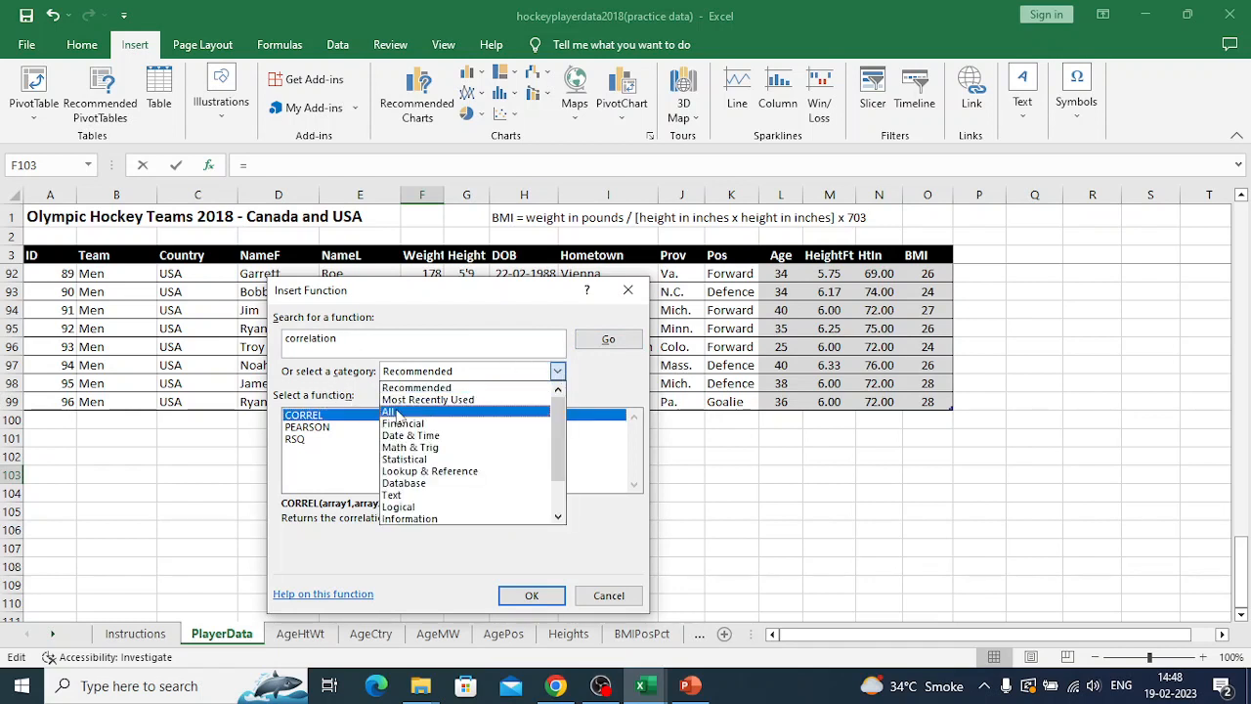
left_click(432, 459)
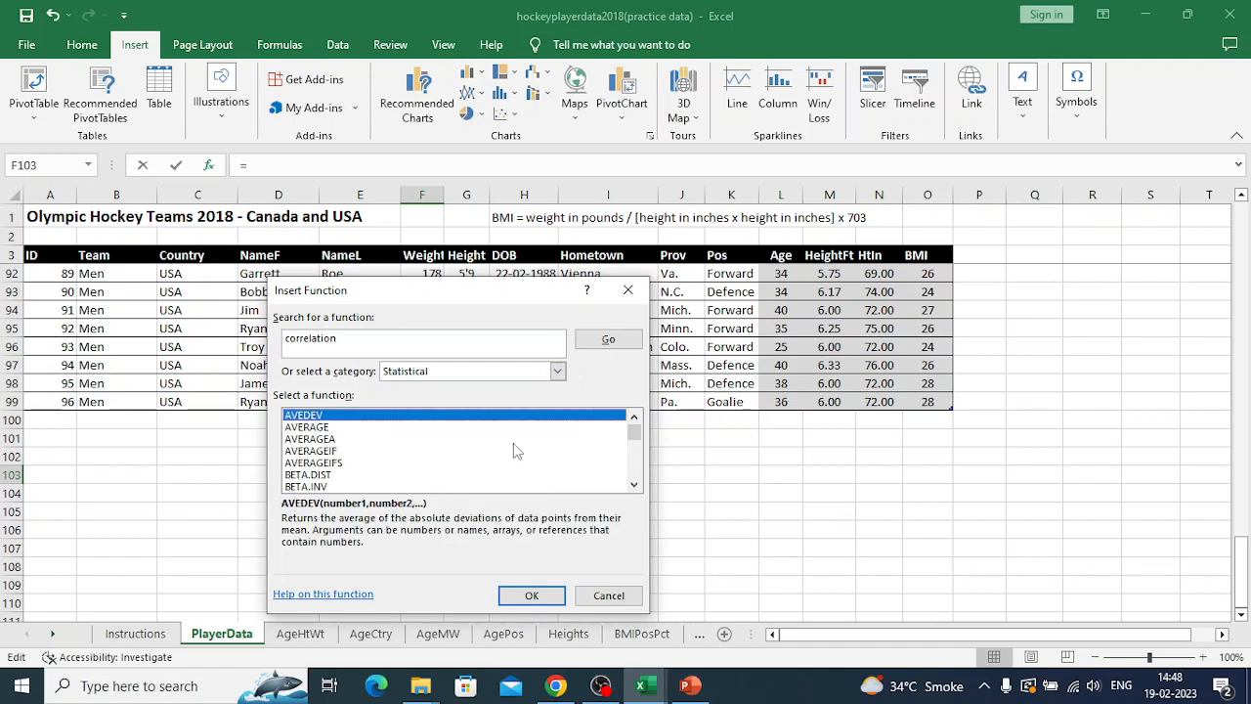
left_click_drag(633, 434, 634, 456)
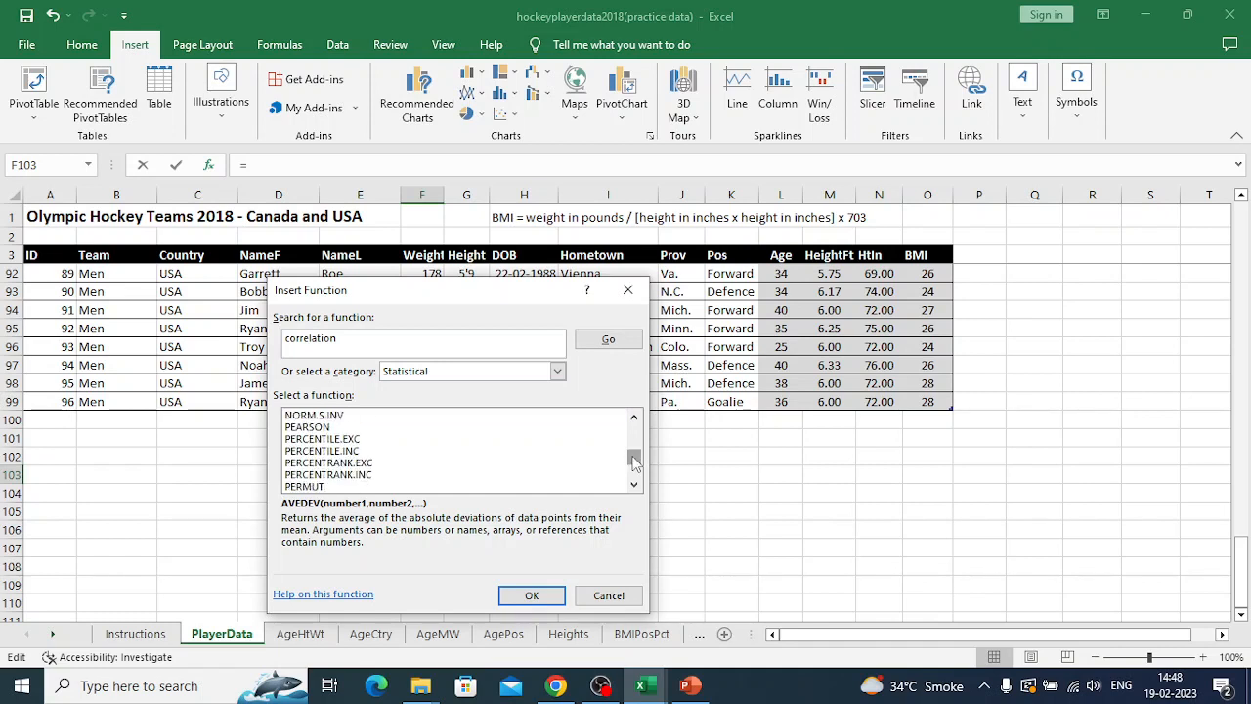
left_click(317, 428)
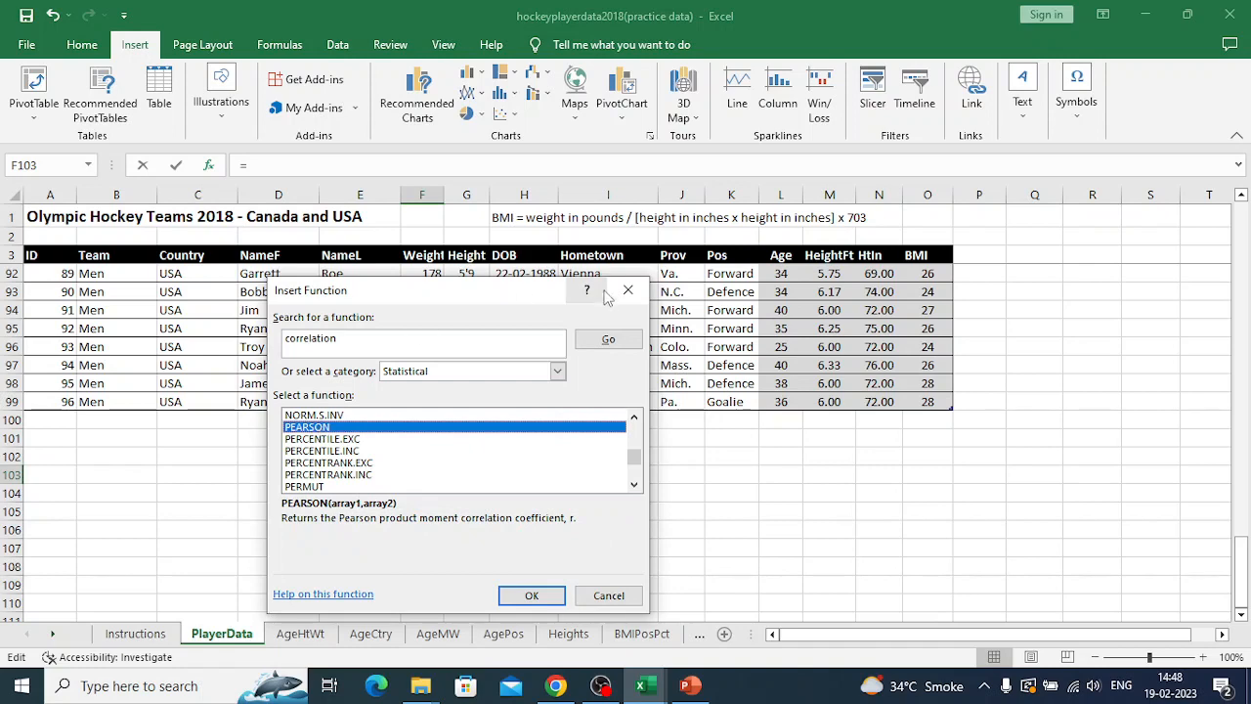
left_click(543, 600)
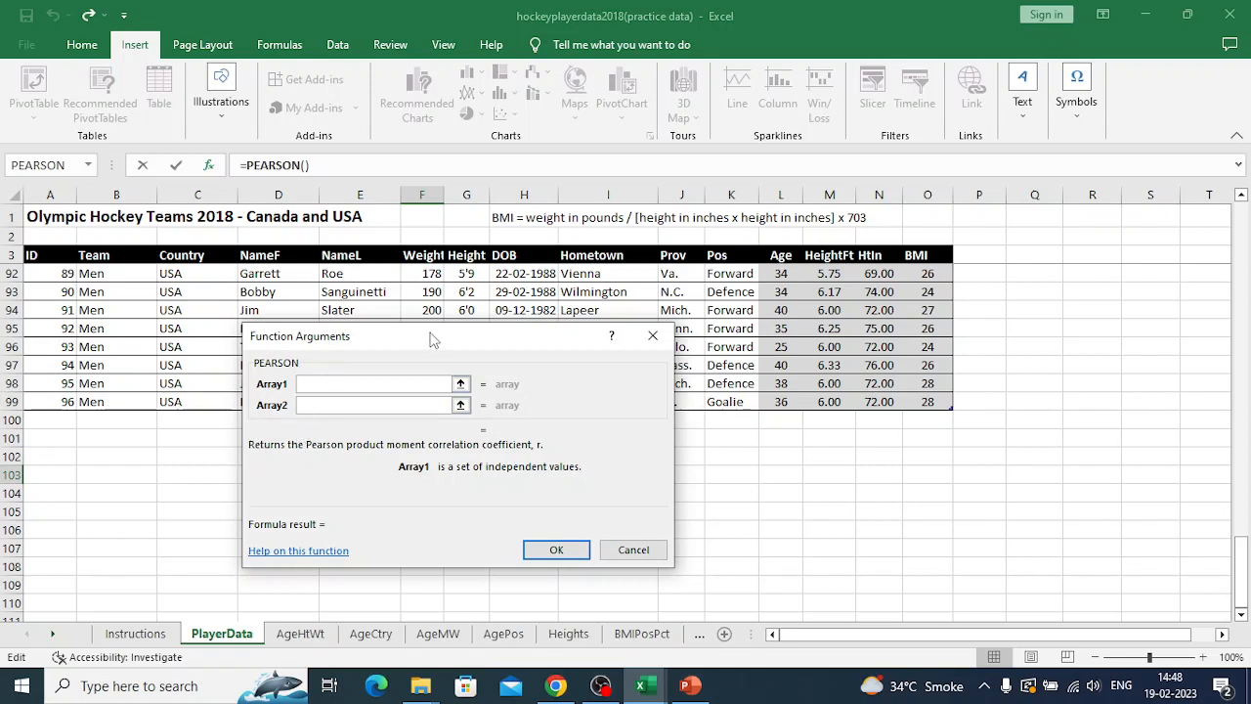
Set PEARSON's Array1 argument to the whole Weight column including its header, Table3[[#All],[Weight]]
left_click_drag(433, 339, 439, 349)
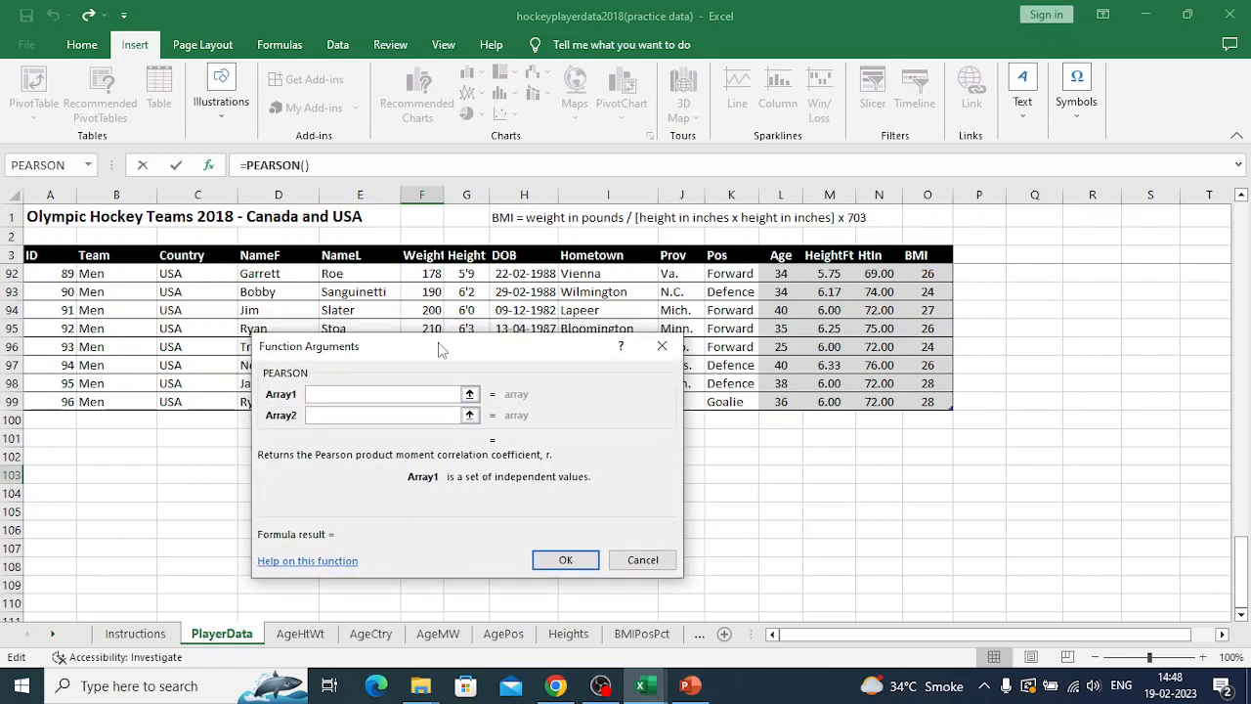
left_click(470, 394)
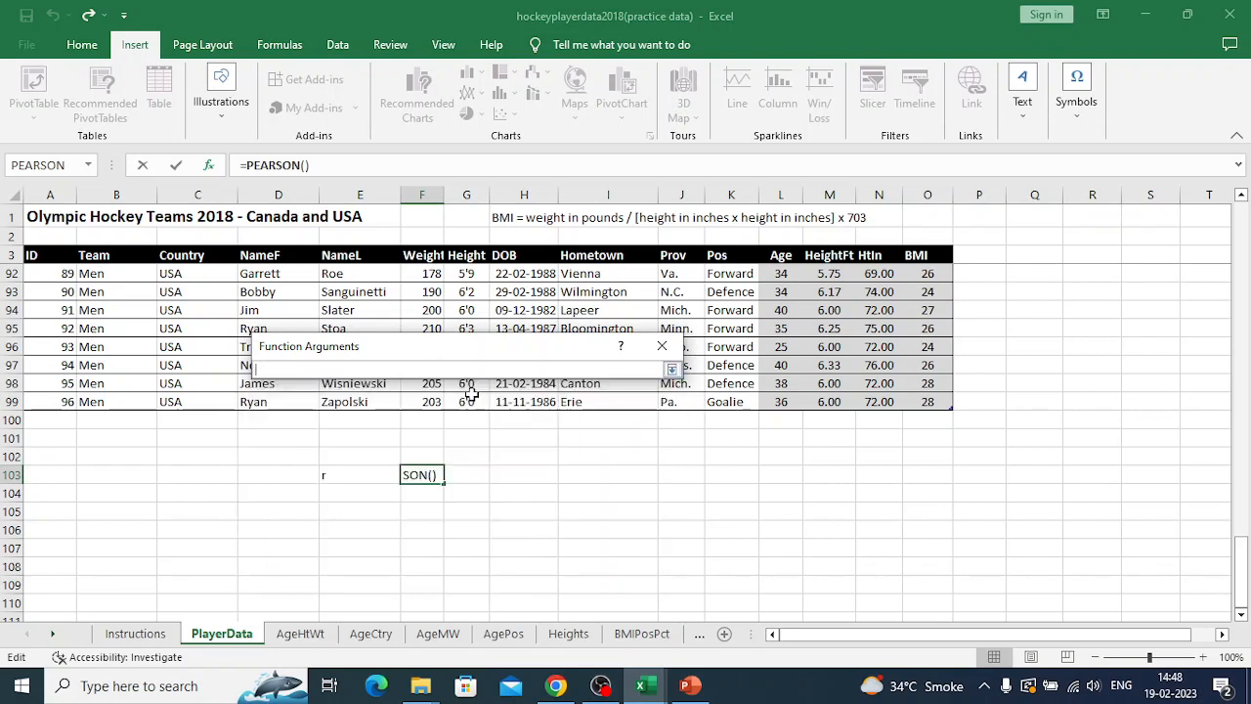
left_click(431, 255)
key("shift+Down")
key("shift+Down")
key("shift+Down")
key("shift+Down")
key("shift+Down")
key("shift+Down")
key("shift+Down")
key("shift+Down")
key("shift+Down")
key("shift+Down")
key("shift+Down")
key("shift+Down")
key("shift+Down")
key("shift+Down")
key("shift+Down")
key("shift+Down")
key("shift+Down")
key("shift+Down")
key("shift+Down")
key("shift+Down")
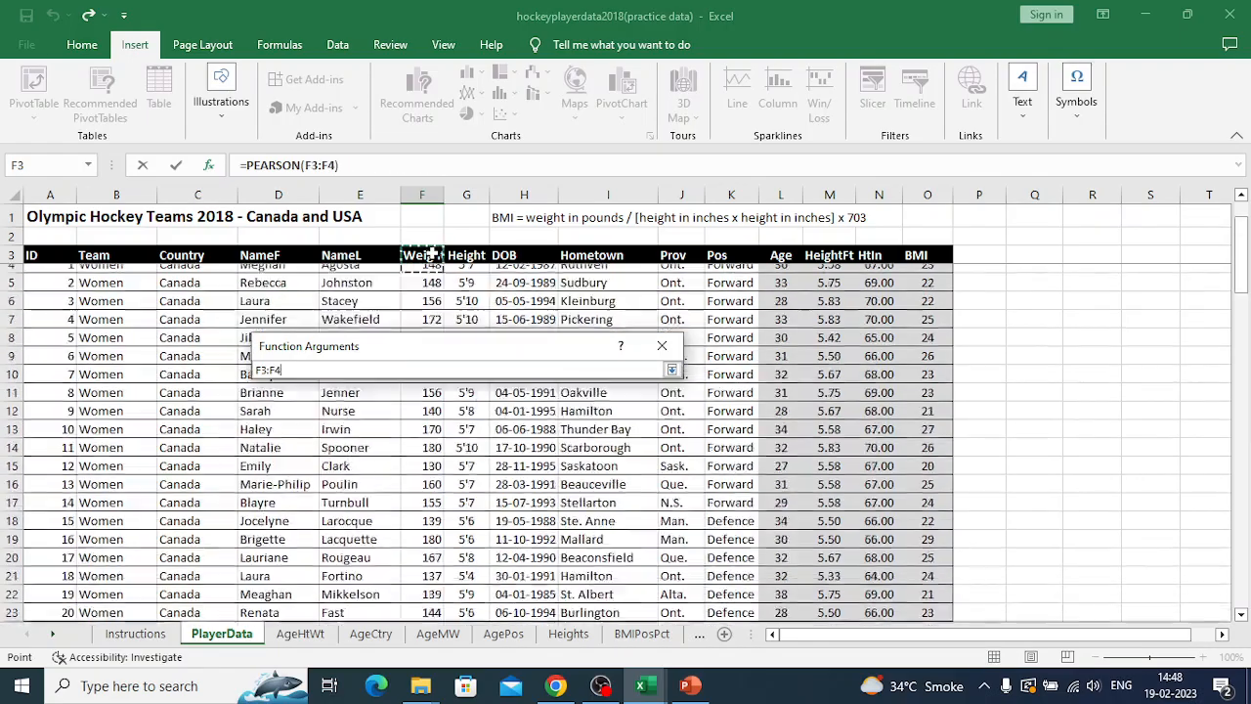
key("shift+Down")
key("shift+Down")
key("shift+Down")
key("shift+Down")
key("shift+Down")
key("shift+Down")
key("shift+Down")
key("shift+Down")
key("shift+Down")
key("shift+Down")
key("shift+Down")
key("shift+Down")
key("shift+Down")
key("shift+Down")
key("shift+Down")
key("shift+Down")
key("shift+Down")
key("shift+Down")
key("shift+Down")
key("shift+Down")
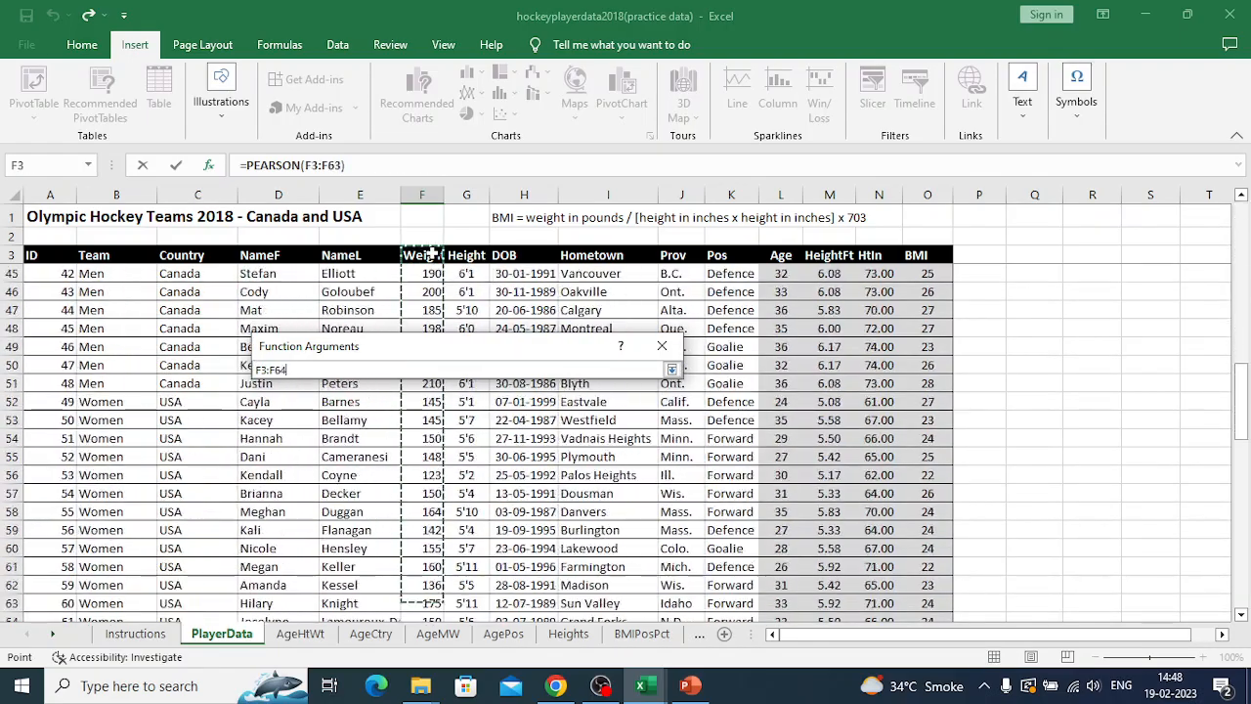
key("shift+Up")
key("shift+Up")
key("shift+Up")
key("shift+Up")
key("shift+Up")
key("shift+Up")
key("shift+Up")
key("shift+Up")
key("shift+Up")
key("shift+Up")
key("shift+Up")
key("shift+Up")
key("shift+Up")
key("shift+Up")
key("shift+Up")
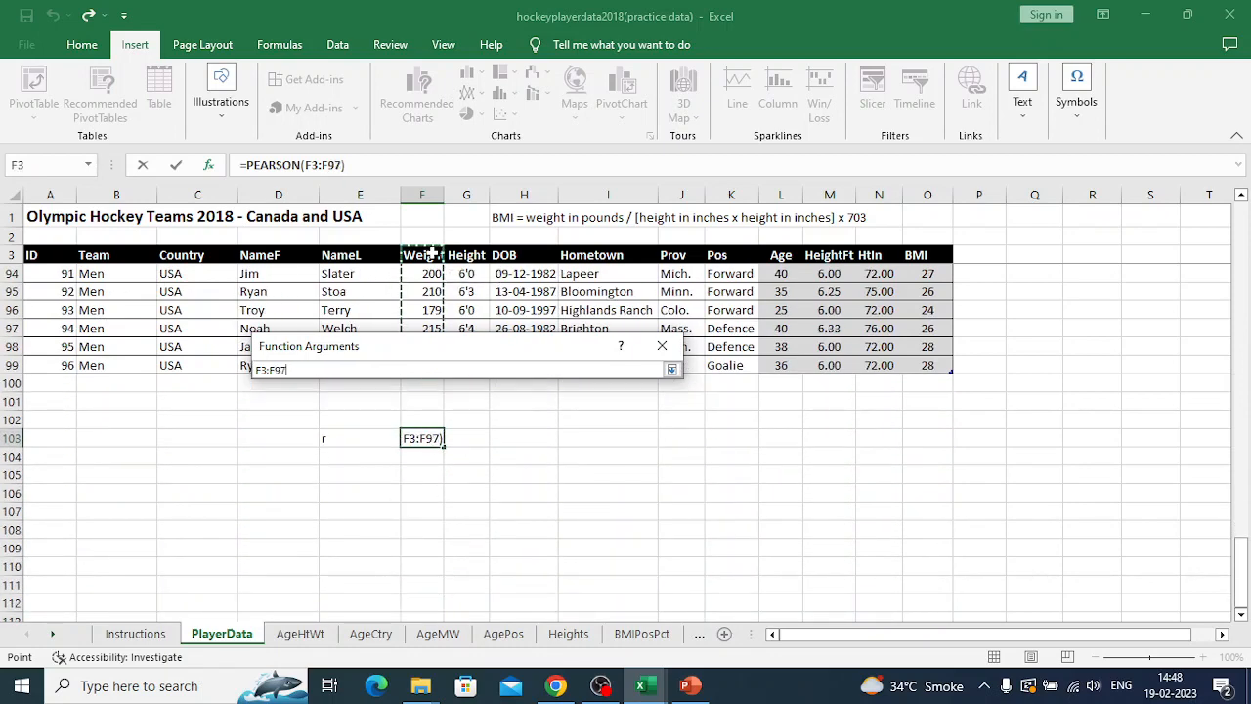
key("shift+Down")
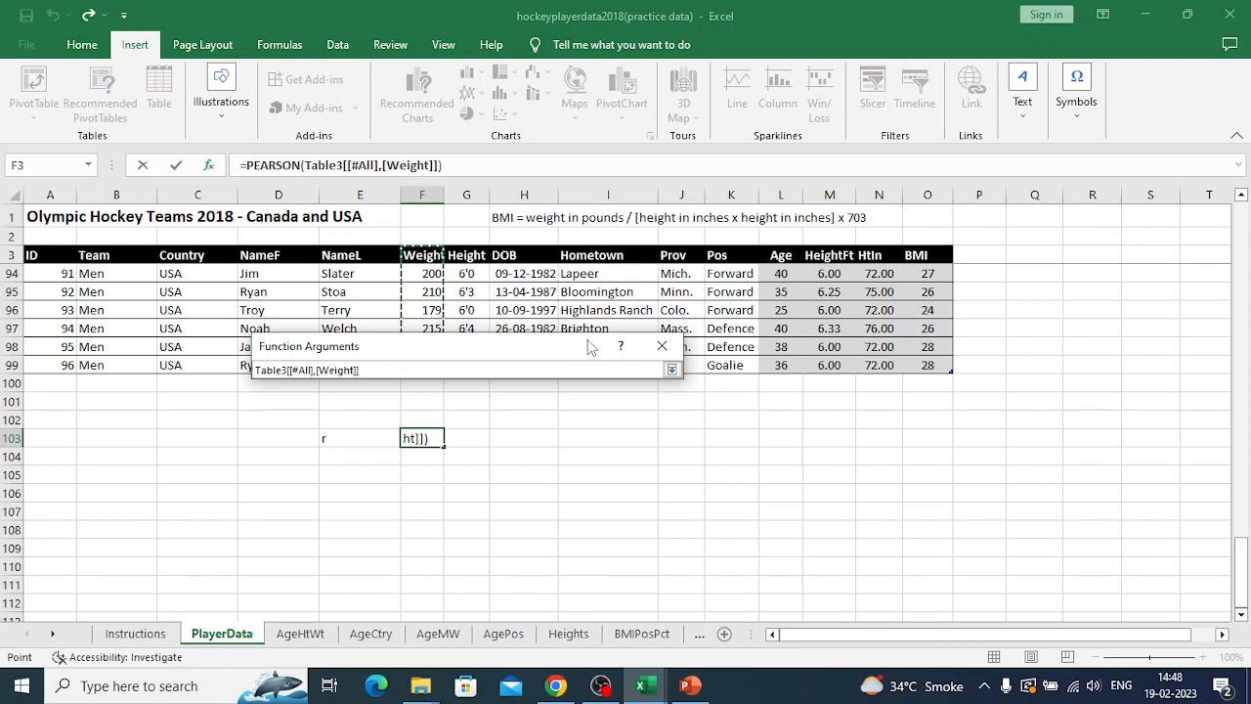
left_click_drag(587, 350, 822, 419)
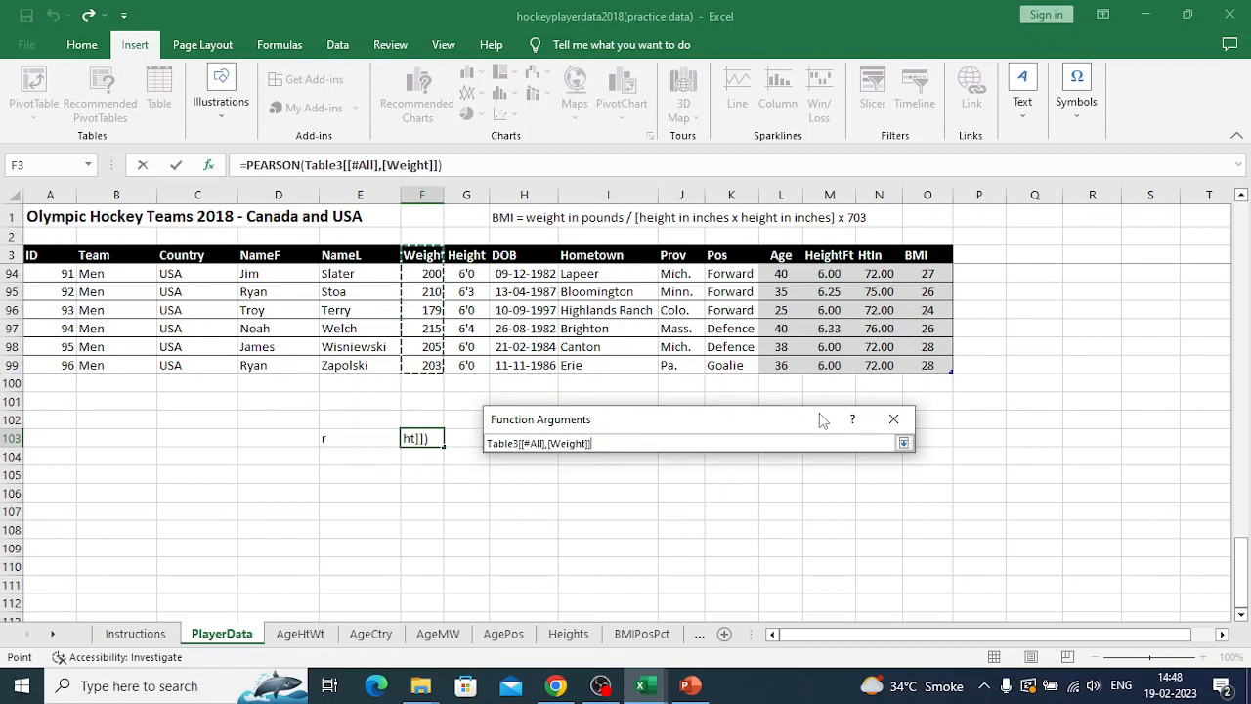
left_click(904, 443)
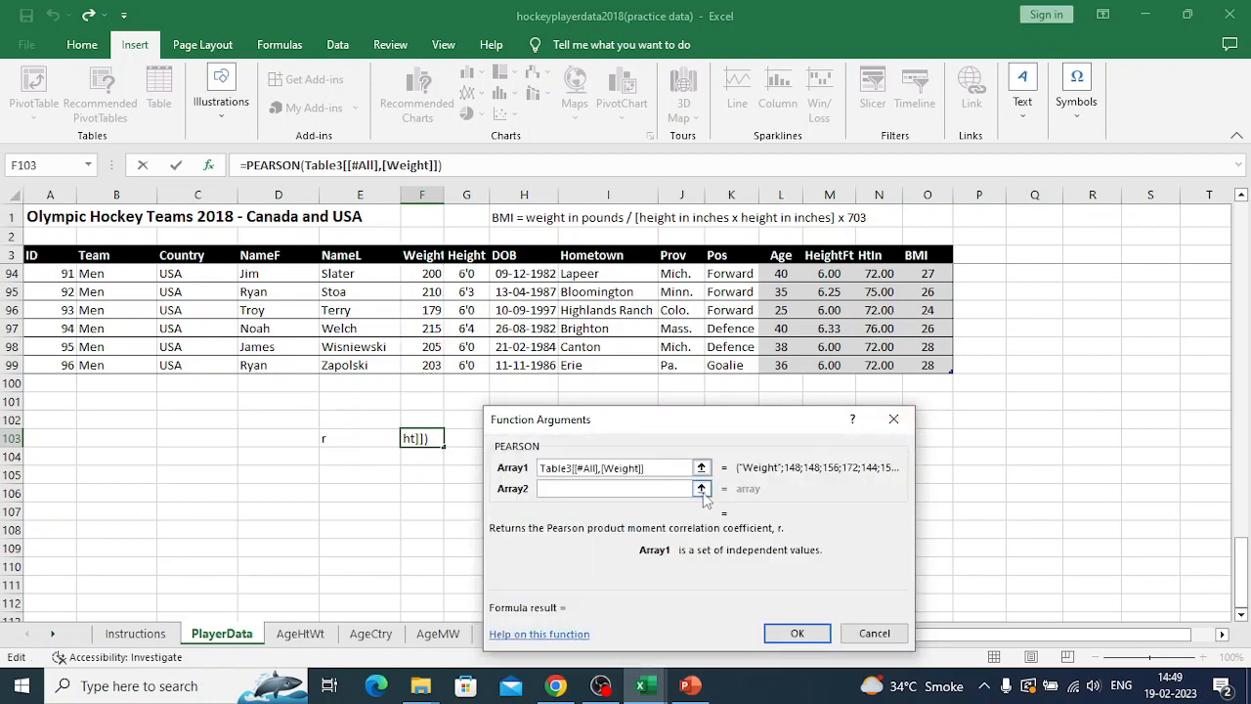
Set PEARSON's Array2 argument to the whole BMI column including its header, Table3[[#All],[BMI]], and insert the finished function in F103
left_click(700, 489)
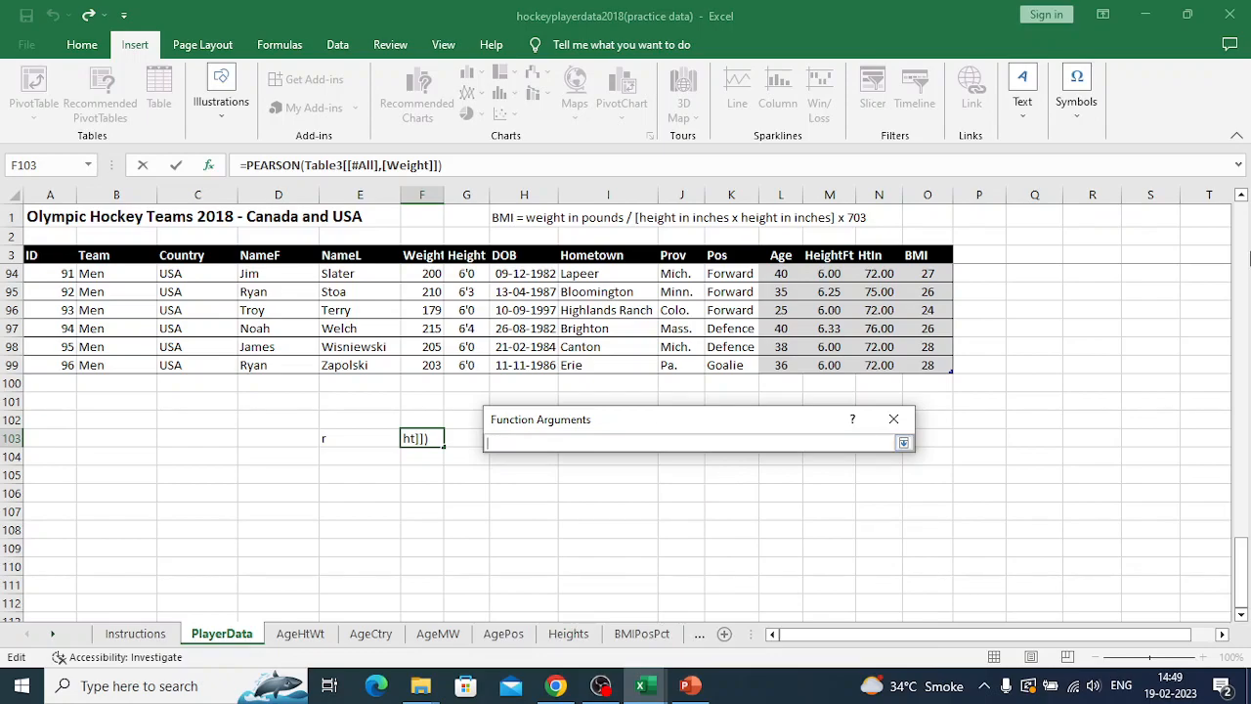
left_click_drag(1246, 282, 1238, 198)
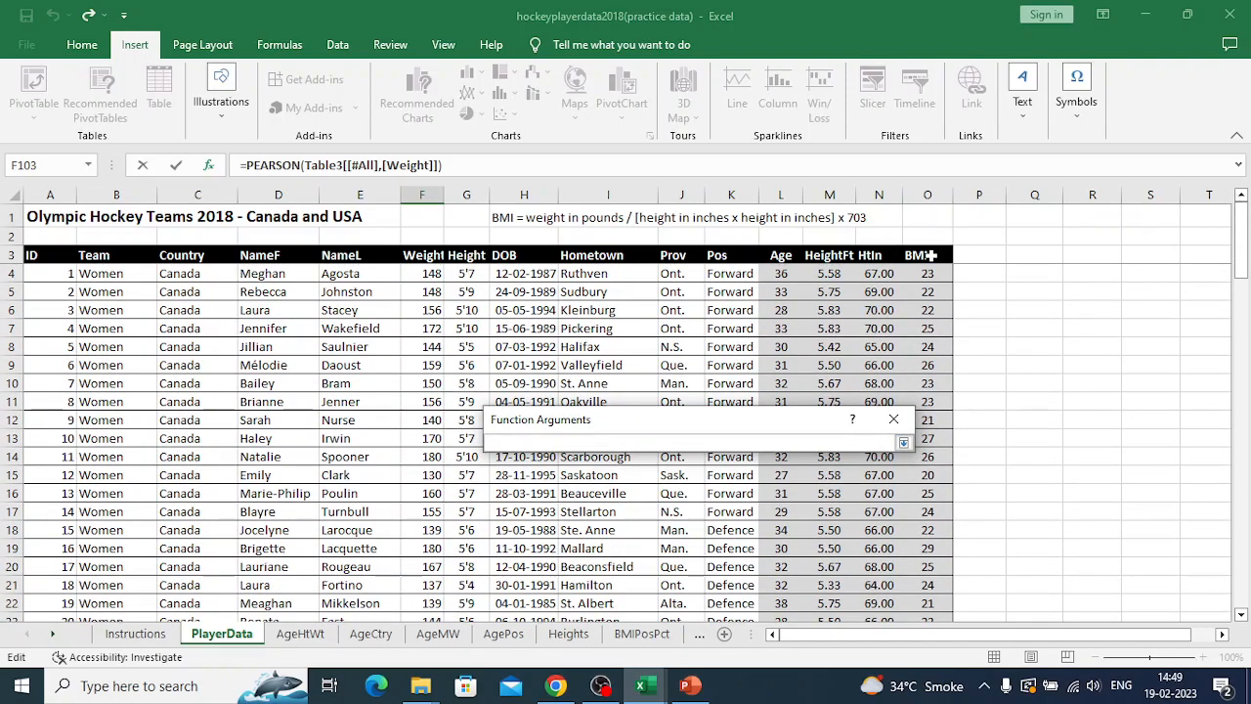
left_click(931, 255)
key("shift+Down")
key("shift+Down")
key("shift+Down")
key("shift+Down")
key("shift+Down")
key("shift+Down")
key("shift+Down")
key("shift+Down")
key("shift+Down")
key("shift+Down")
key("shift+Down")
key("shift+Down")
key("shift+Down")
key("shift+Down")
key("shift+Down")
key("shift+Down")
key("shift+Down")
key("shift+Down")
key("shift+Down")
key("shift+Down")
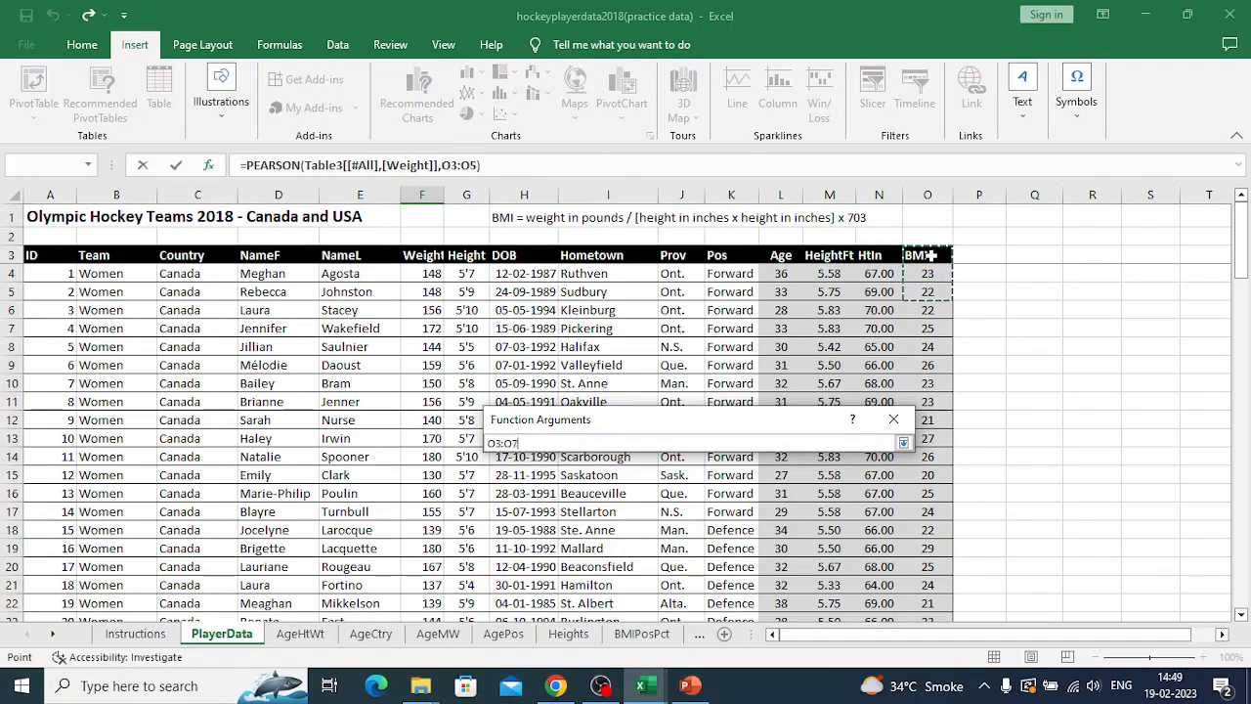
key("shift+Down")
key("shift+Down")
key("shift+Down")
key("shift+Down")
key("shift+Down")
key("shift+Down")
key("shift+Down")
key("shift+Down")
key("shift+Down")
key("shift+Down")
key("shift+Down")
key("shift+Down")
key("shift+Down")
key("shift+Down")
key("shift+Down")
key("shift+Down")
key("shift+Down")
key("shift+Down")
key("shift+Down")
key("shift+Down")
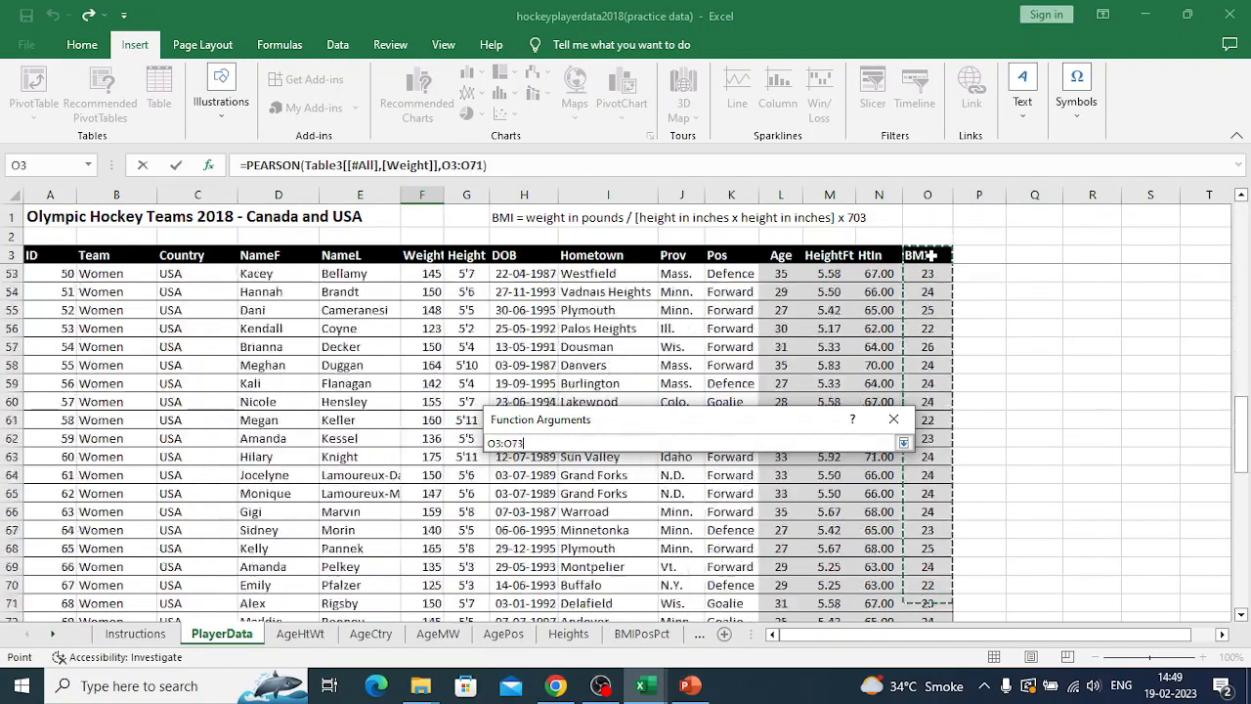
key("shift+Down")
key("shift+Down")
key("shift+Down")
key("shift+Down")
key("shift+Down")
key("shift+Down")
key("shift+Down")
key("shift+Up")
key("shift+Up")
key("shift+Up")
key("shift+Up")
key("shift+Up")
key("shift+Up")
key("shift+Up")
key("shift+Up")
key("shift+Up")
key("shift+Up")
key("shift+Up")
key("shift+Up")
key("shift+Up")
key("shift+Up")
key("shift+Up")
key("shift+Up")
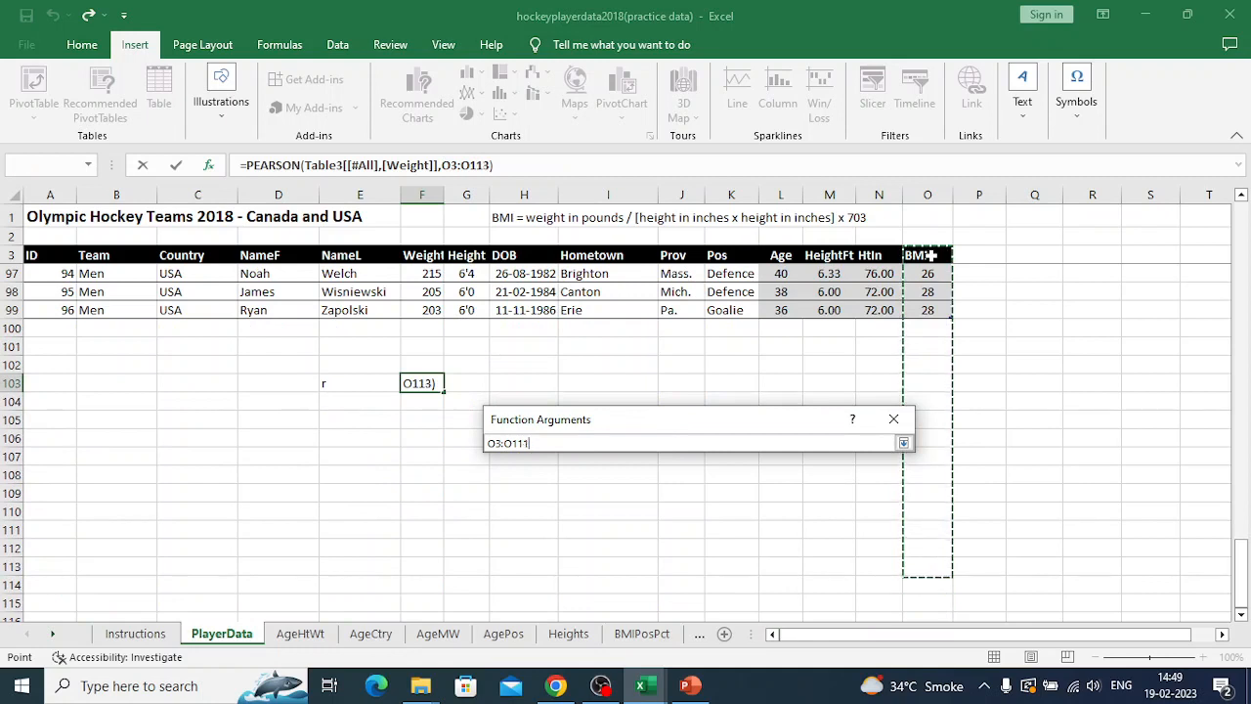
key("shift+Down")
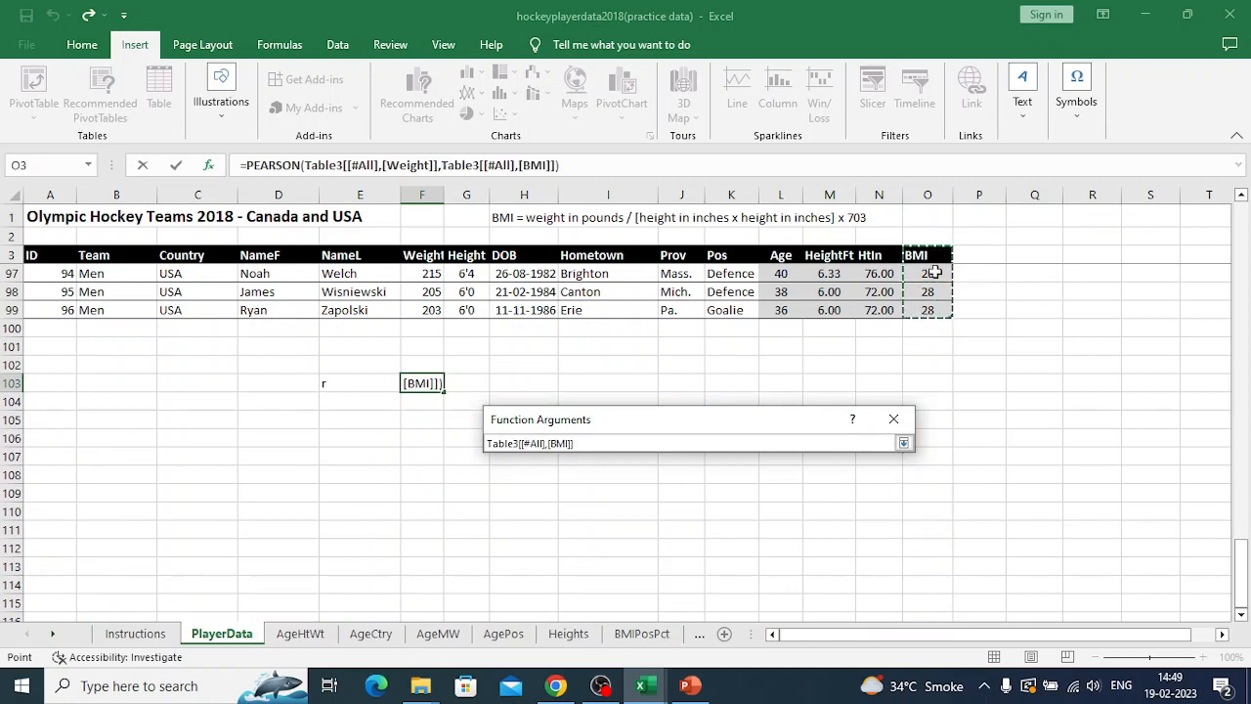
left_click(903, 443)
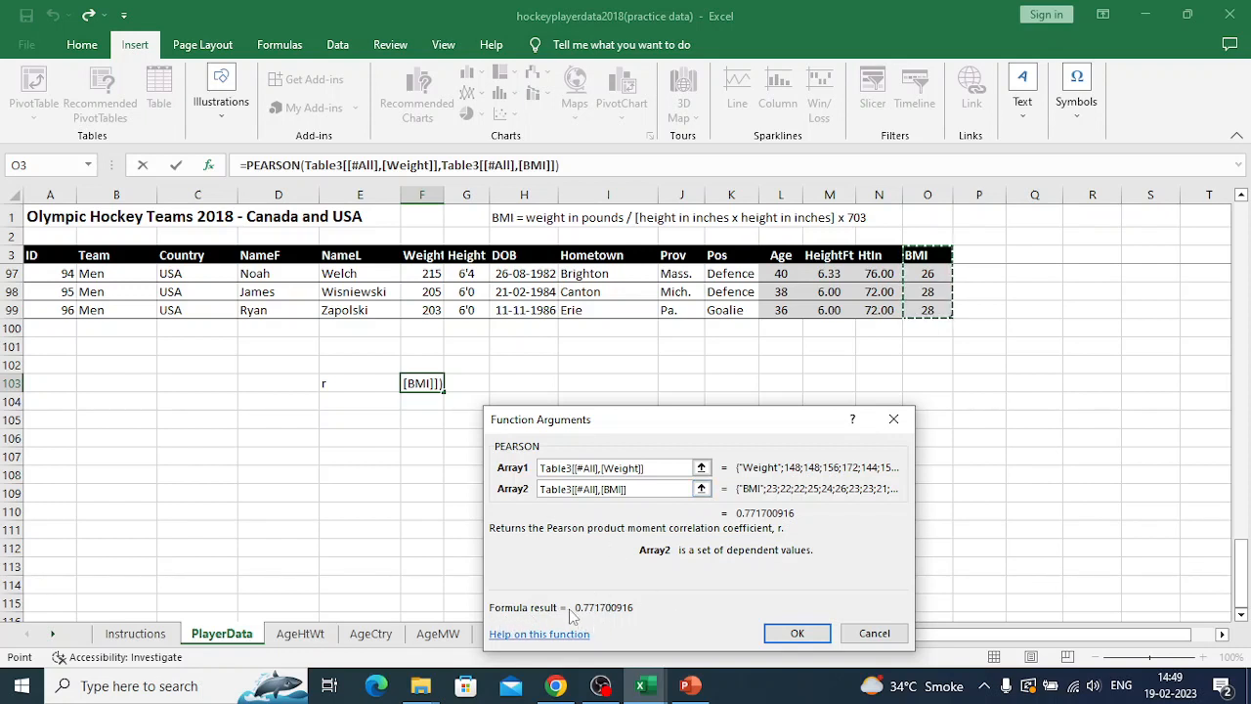
left_click(787, 637)
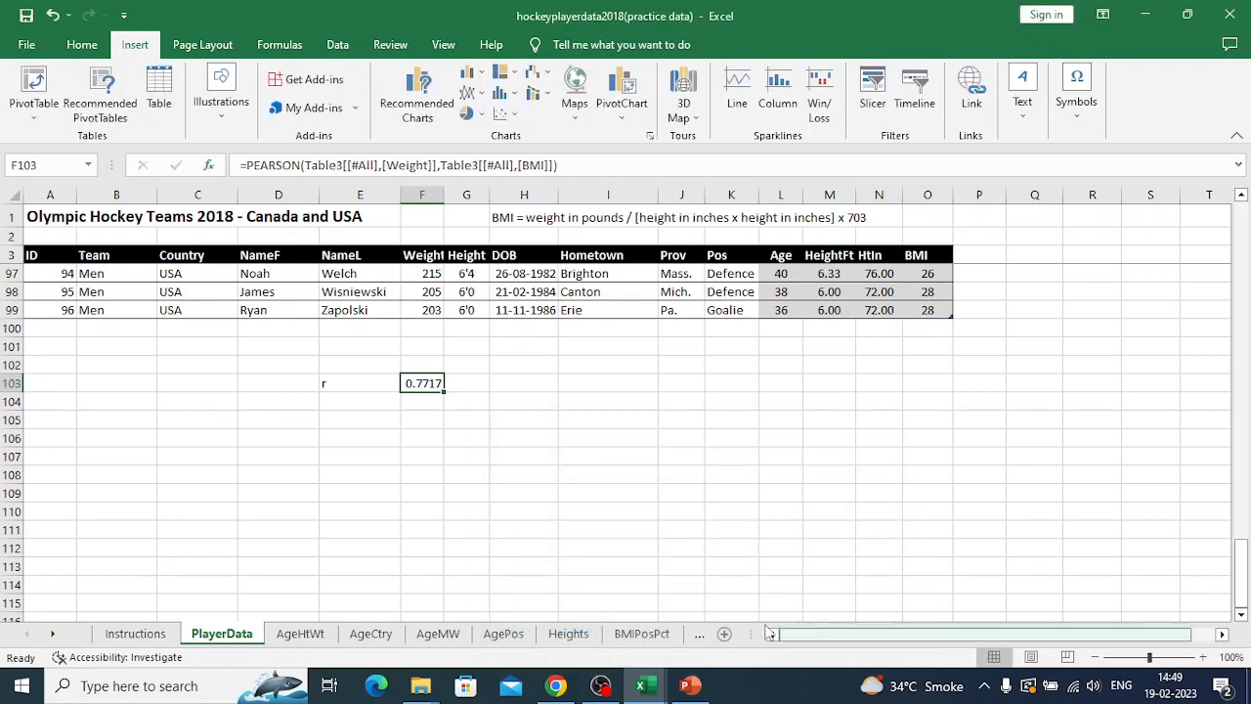
left_click(436, 460)
left_click(431, 382)
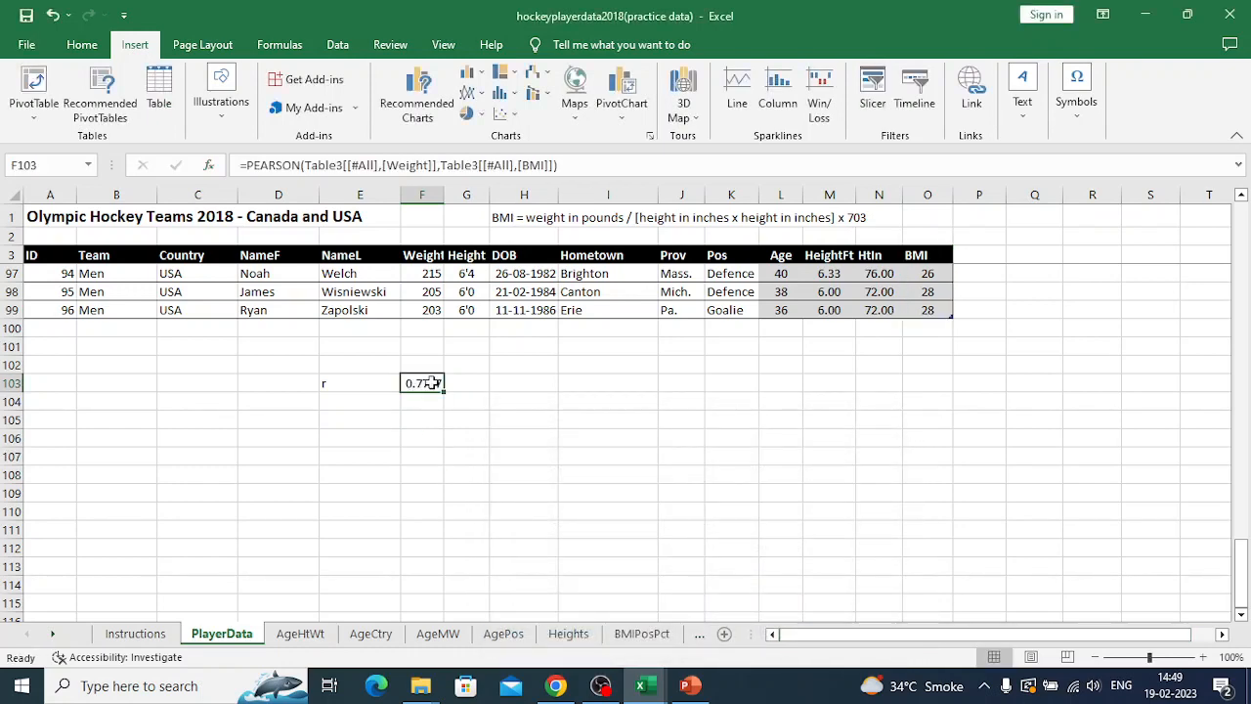
Replace the label in cell E103 with "pearsons's correalation Coefficient"
left_click(354, 386)
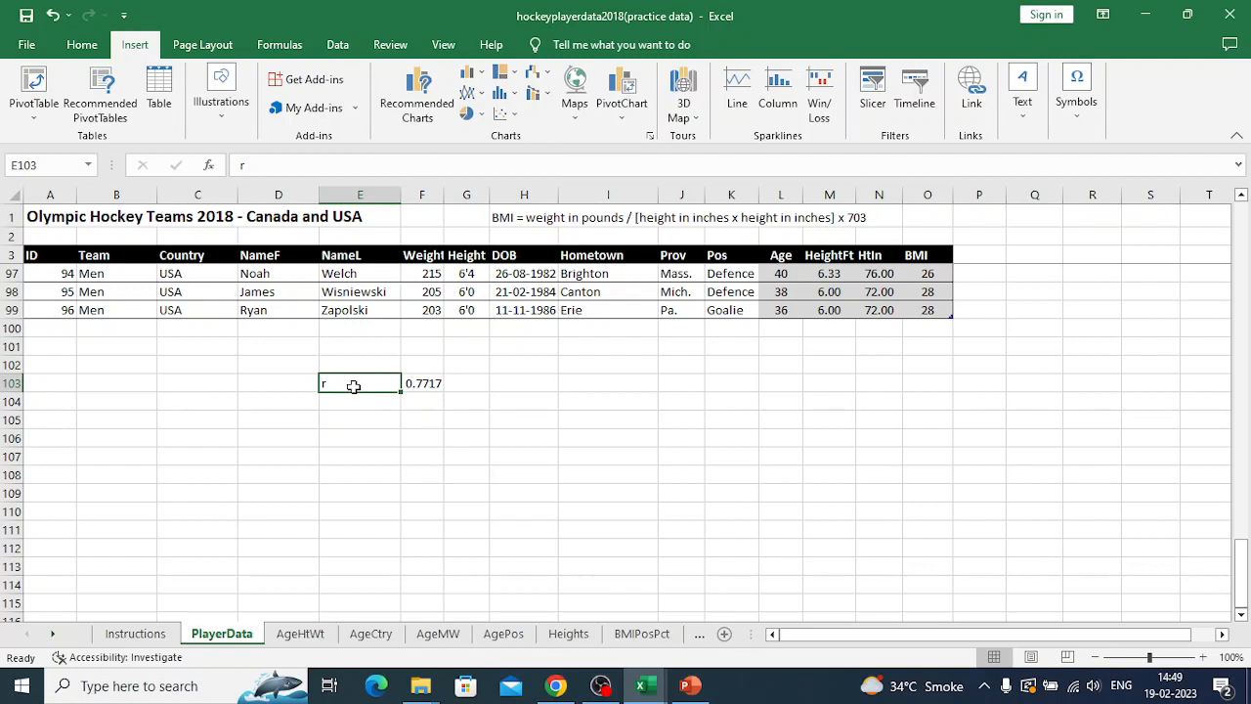
type("pea")
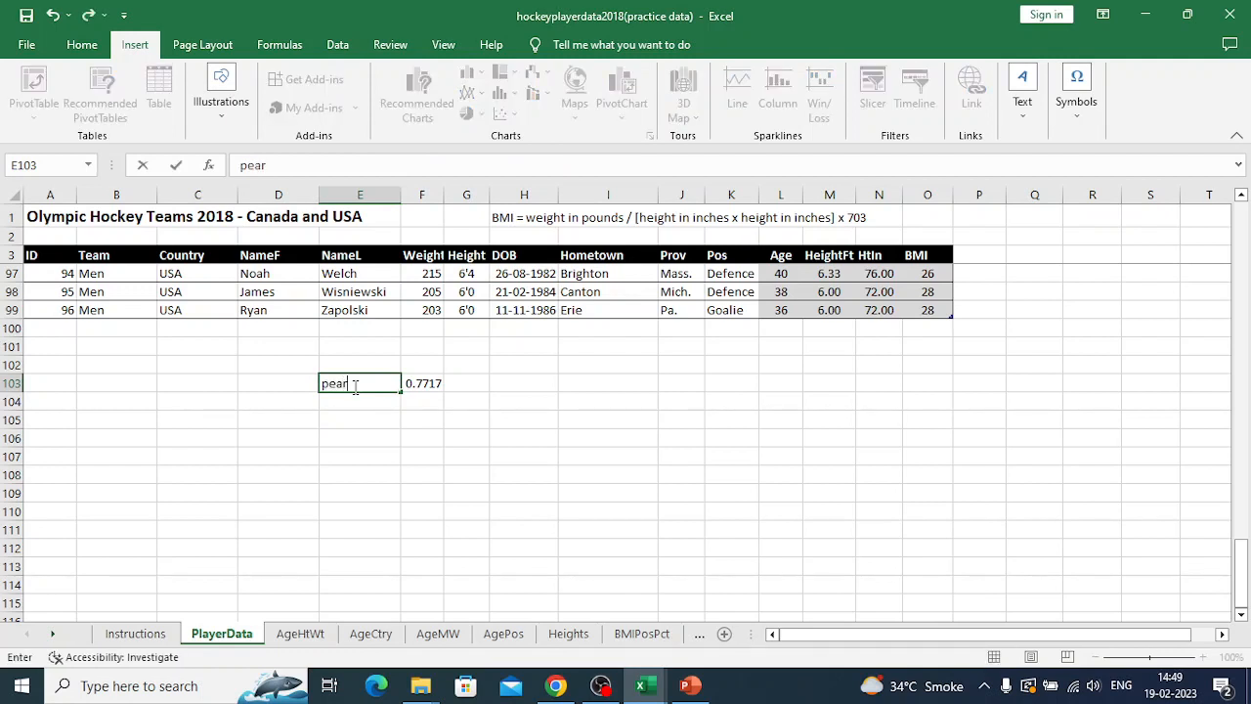
type("rsons's corr")
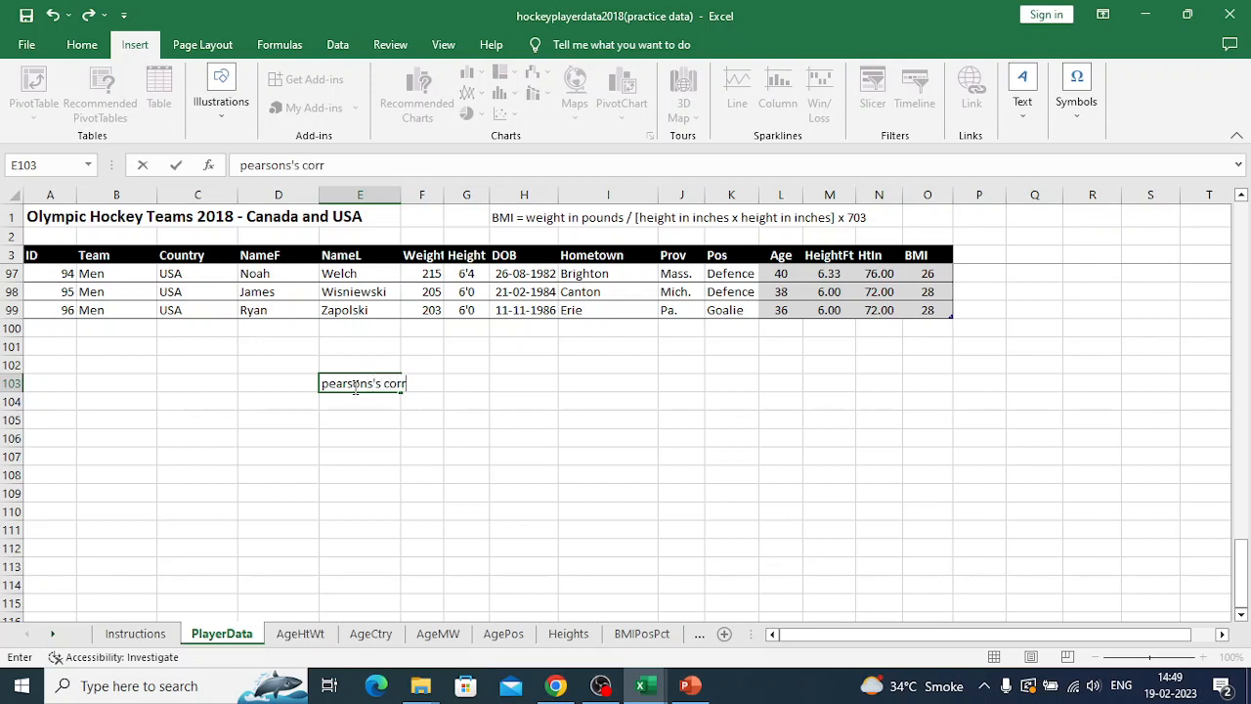
type("ealation Coe")
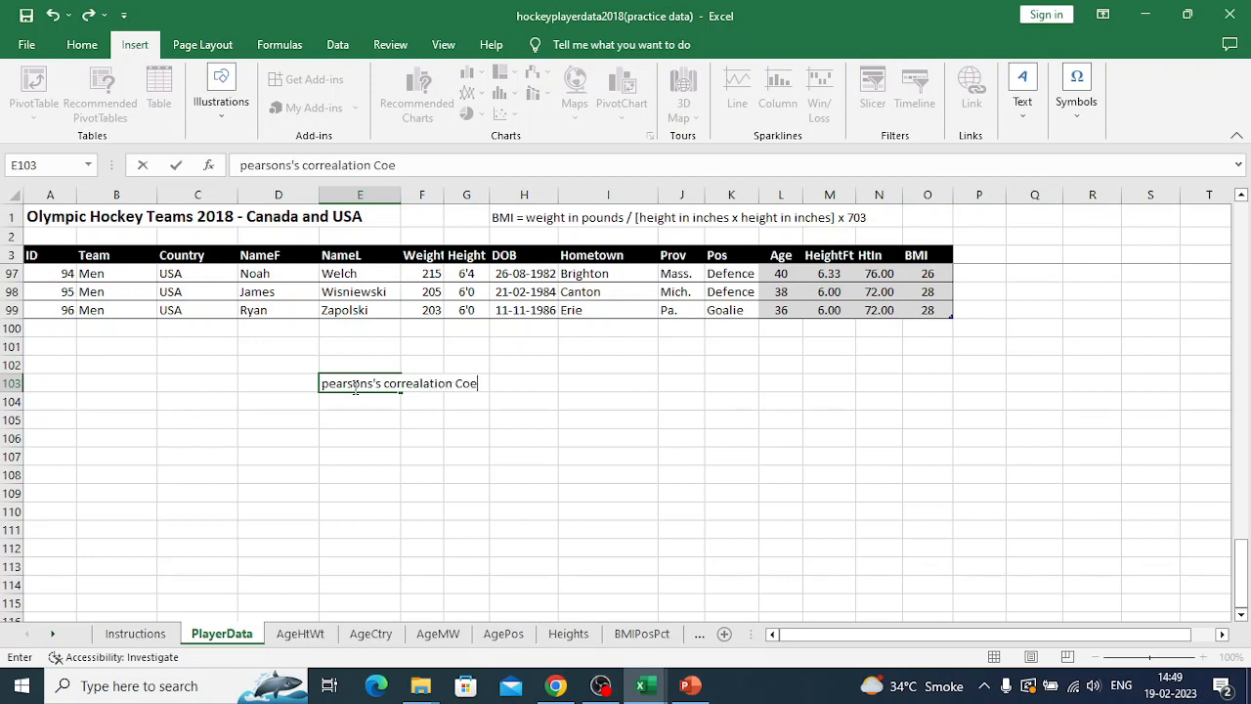
type("fficient")
left_click(570, 592)
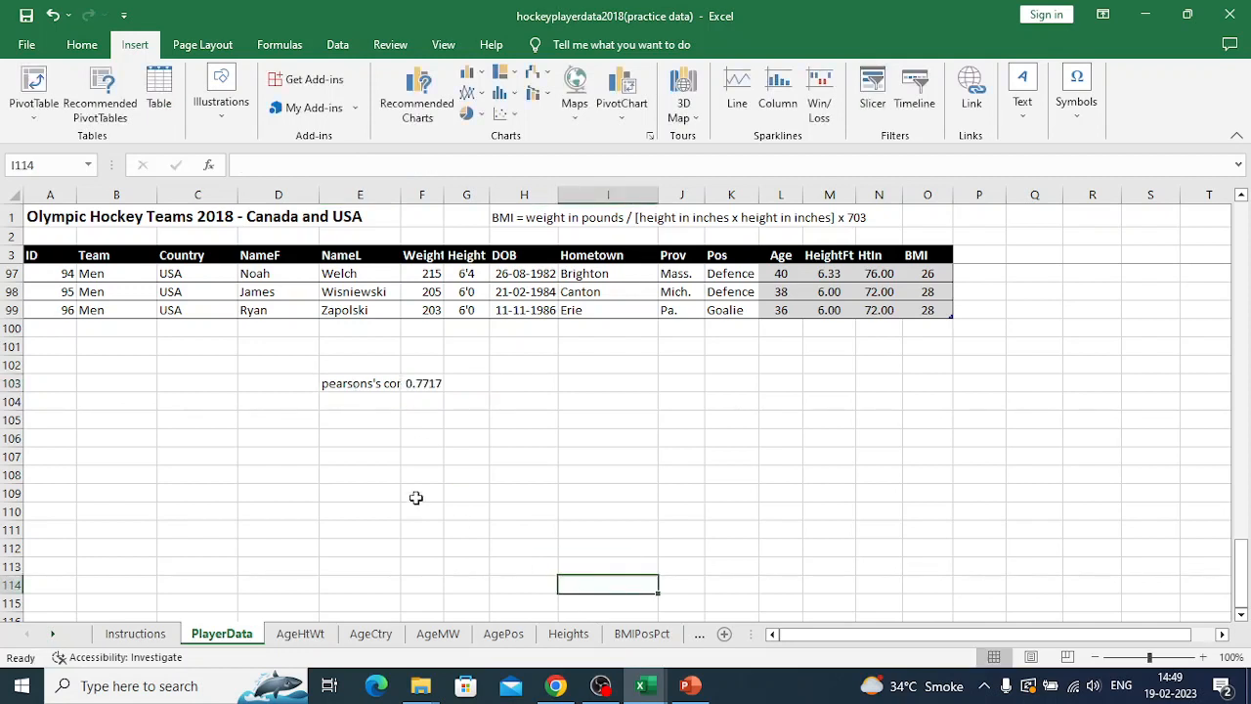
Auto-fit the width of column E to the full label in E103
left_click(350, 383)
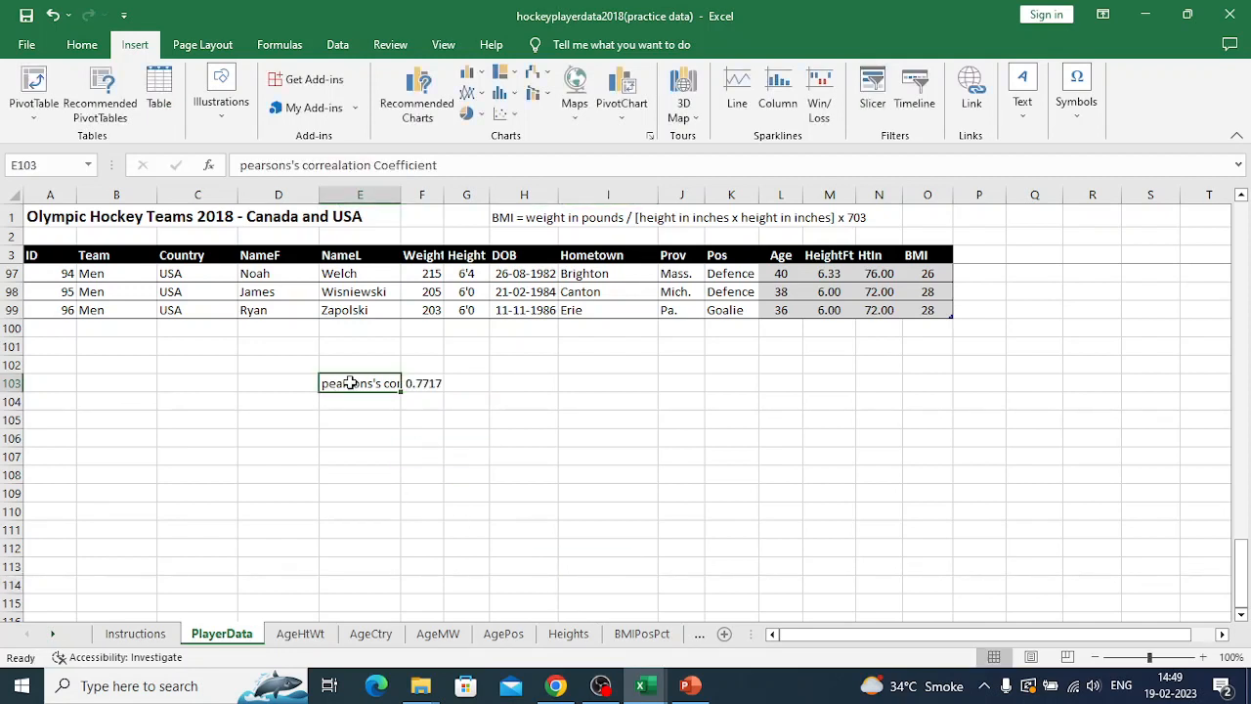
double_click(401, 194)
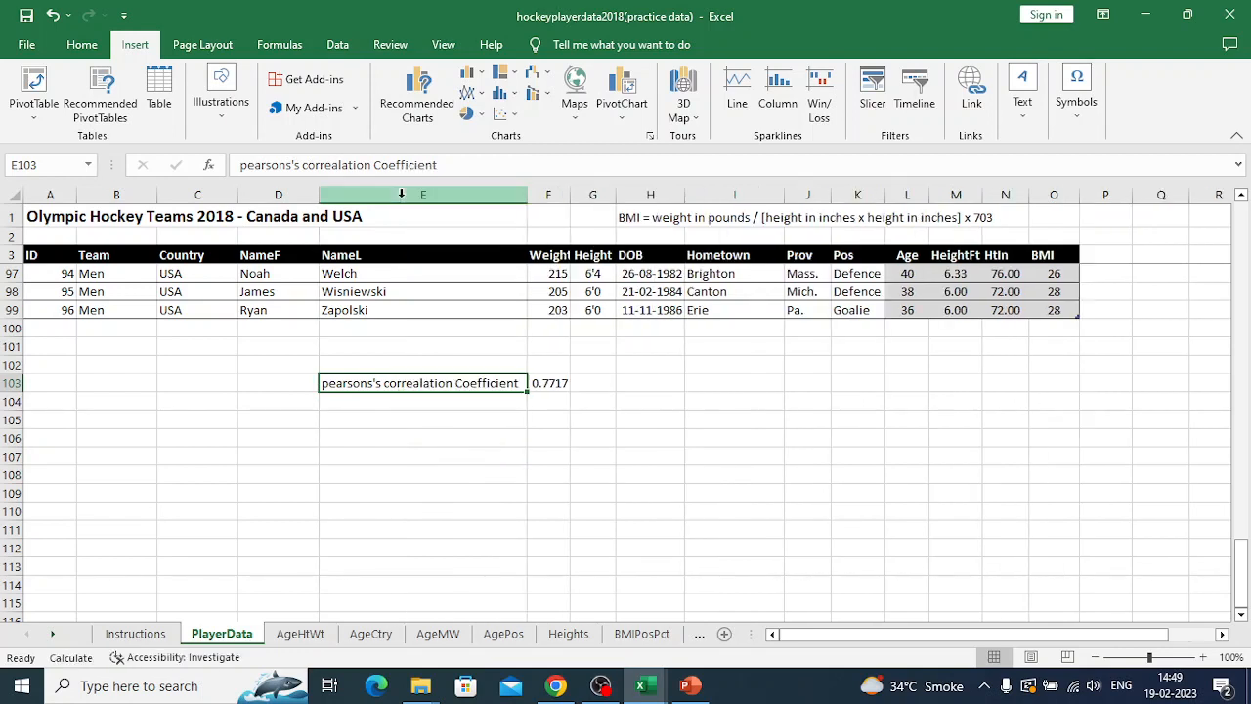
left_click(630, 533)
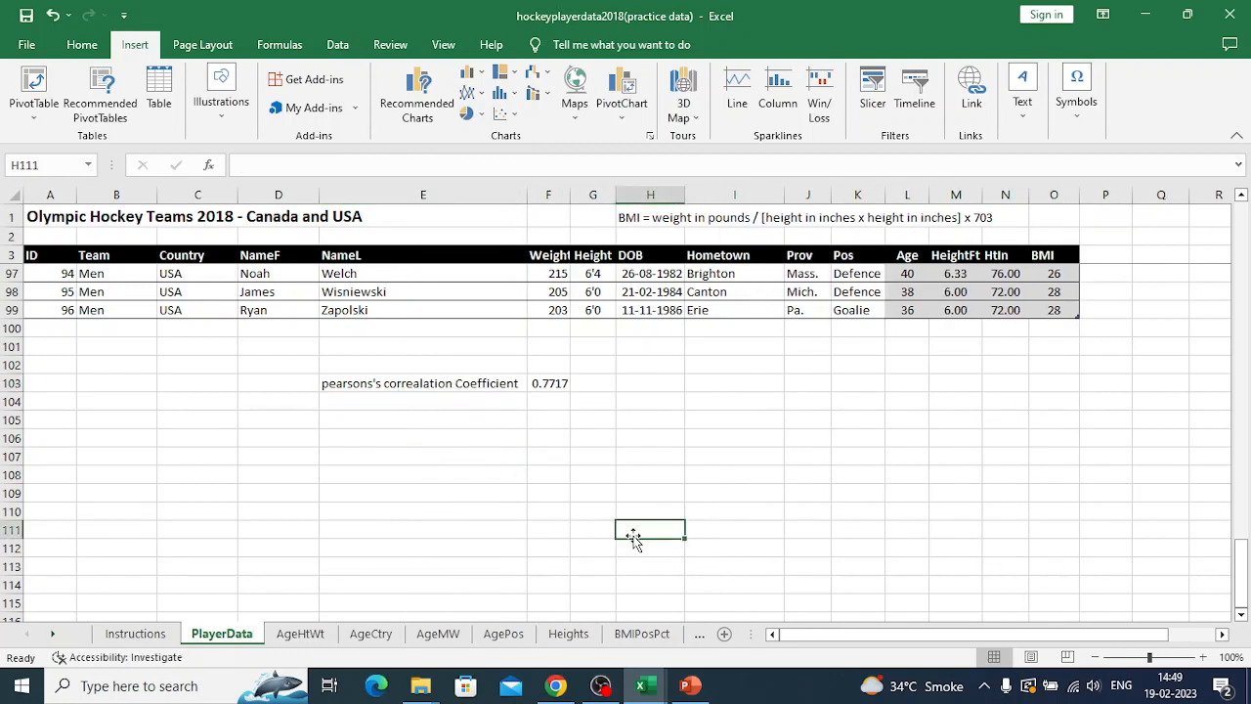
double_click(385, 383)
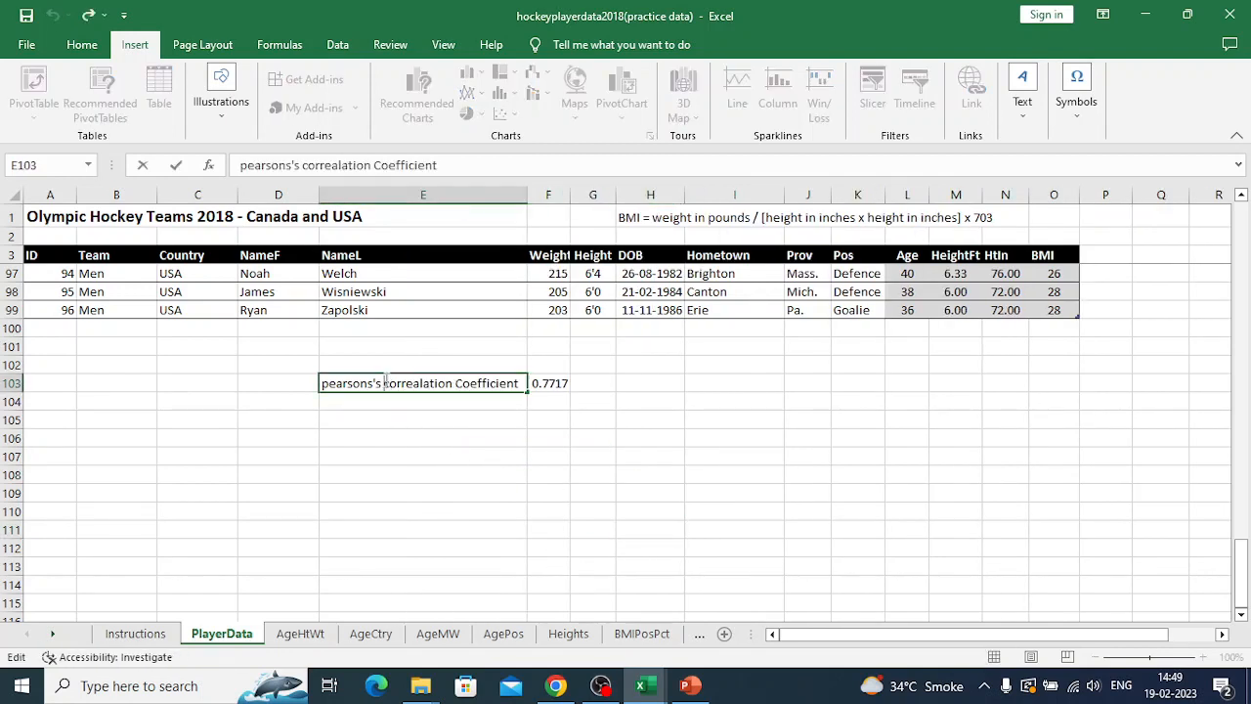
key("shift+Right")
left_click_drag(322, 383, 381, 384)
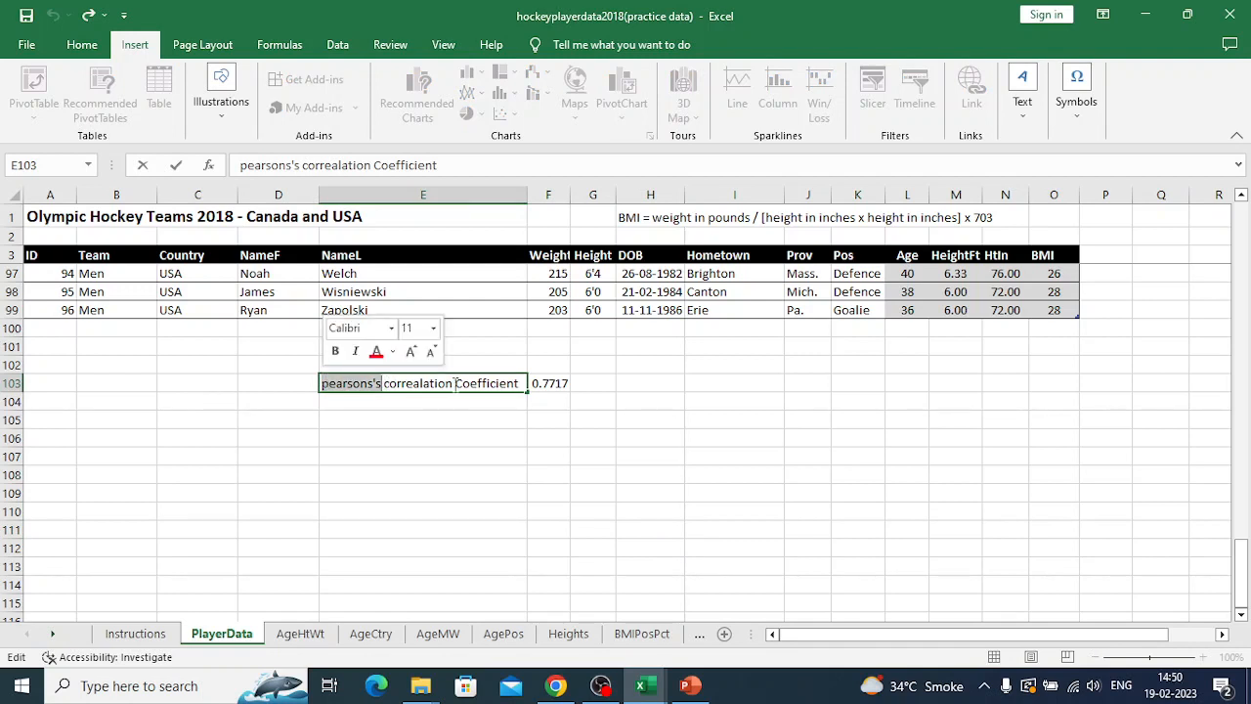
left_click(565, 384)
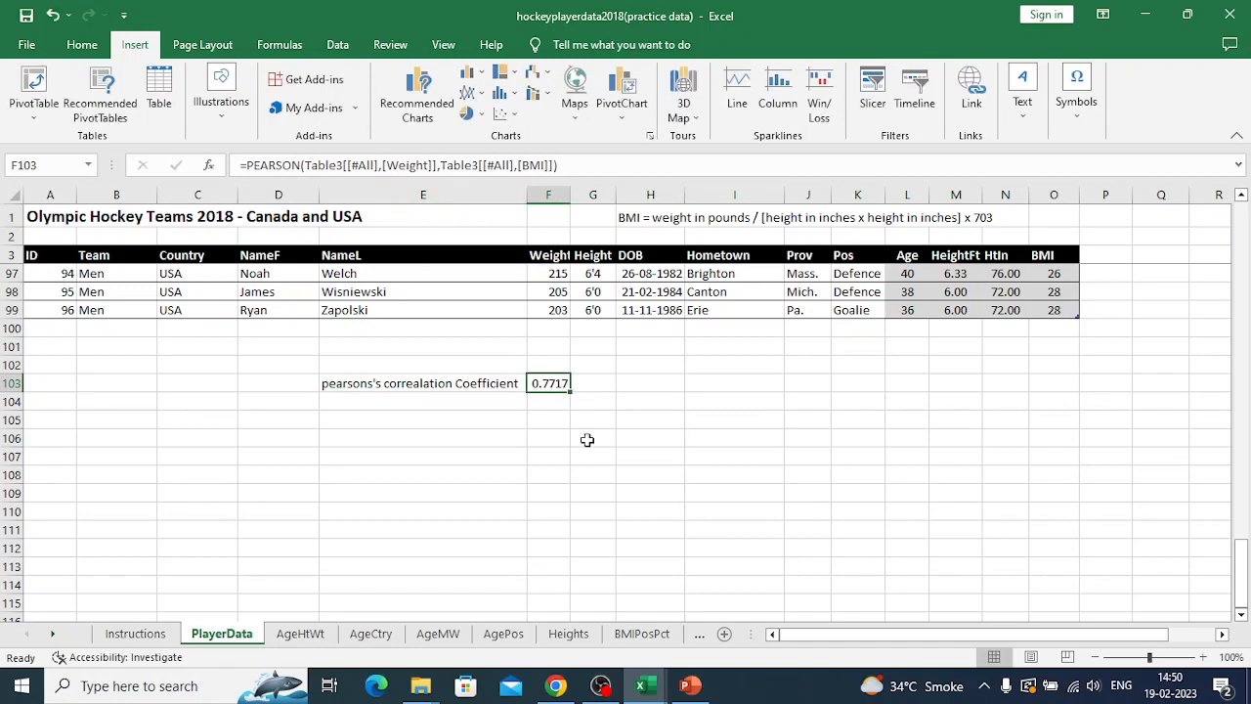
left_click(600, 686)
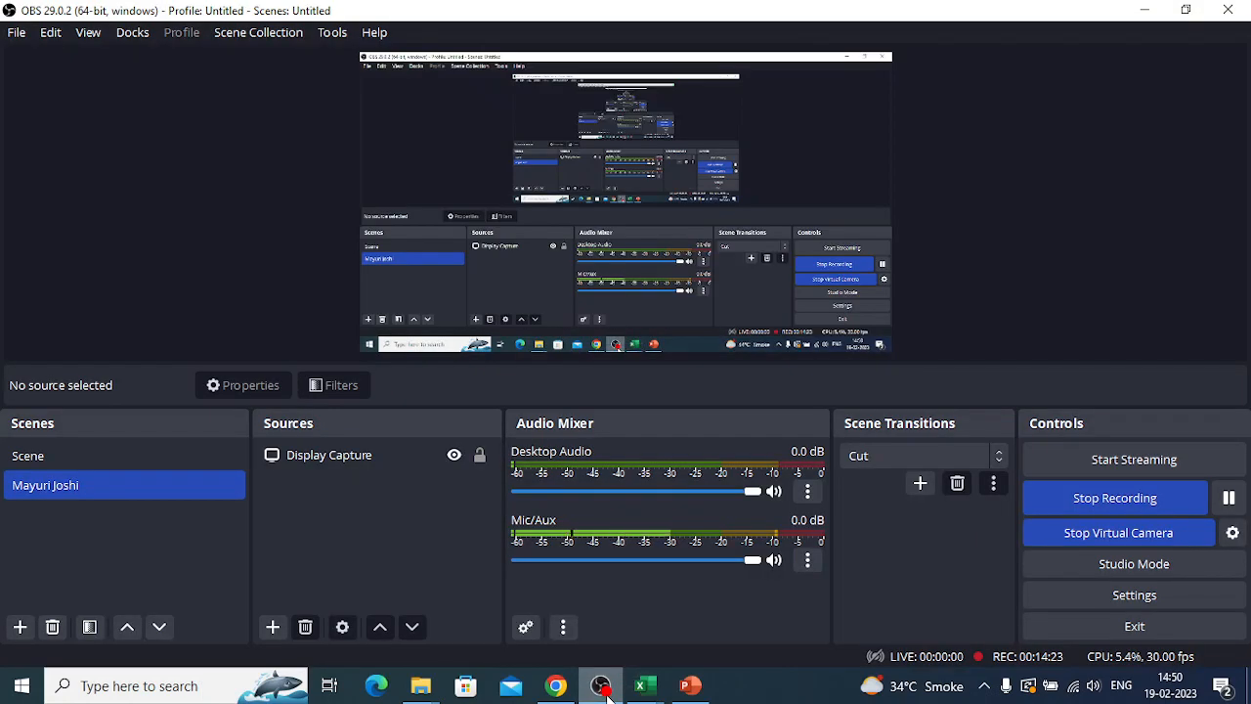